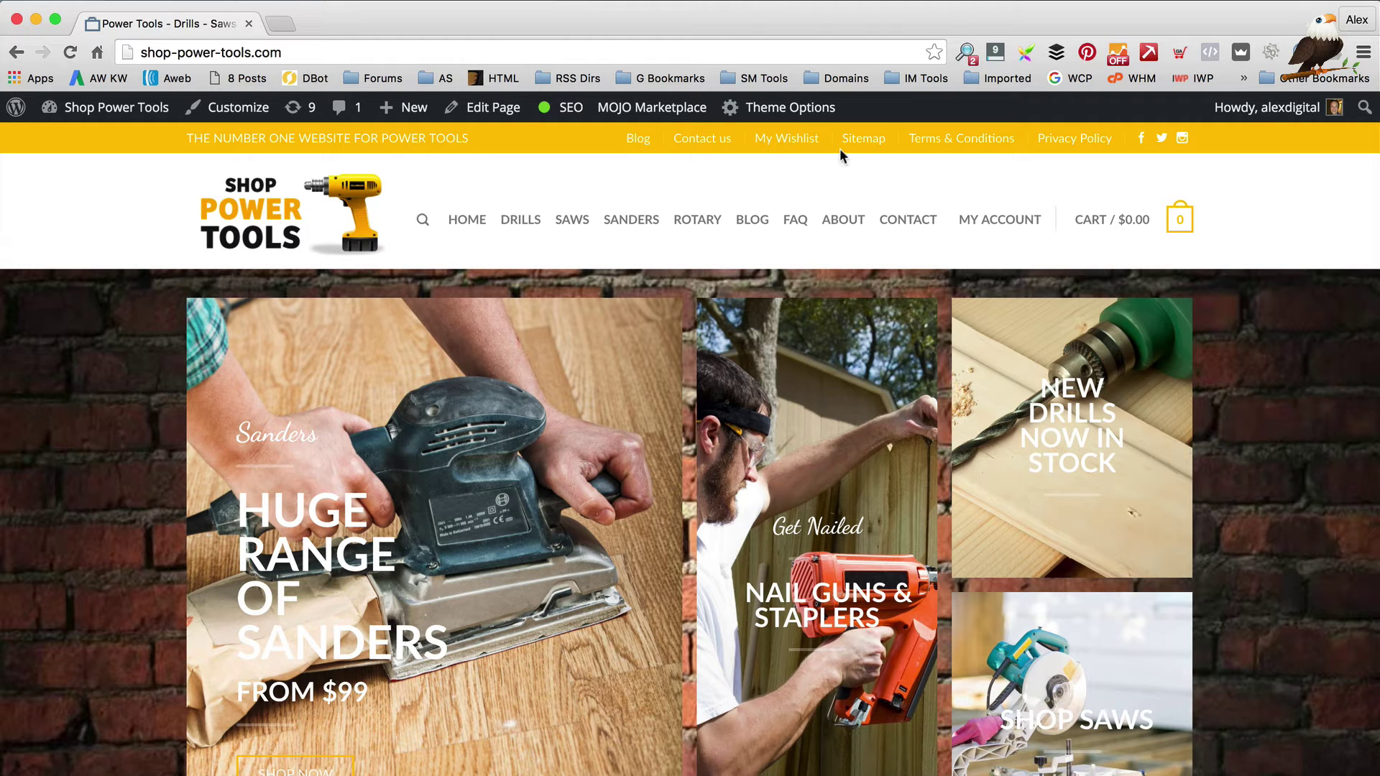
# - Open the site's Sitemap page, which shows only its title so far
pyautogui.click(858, 146)
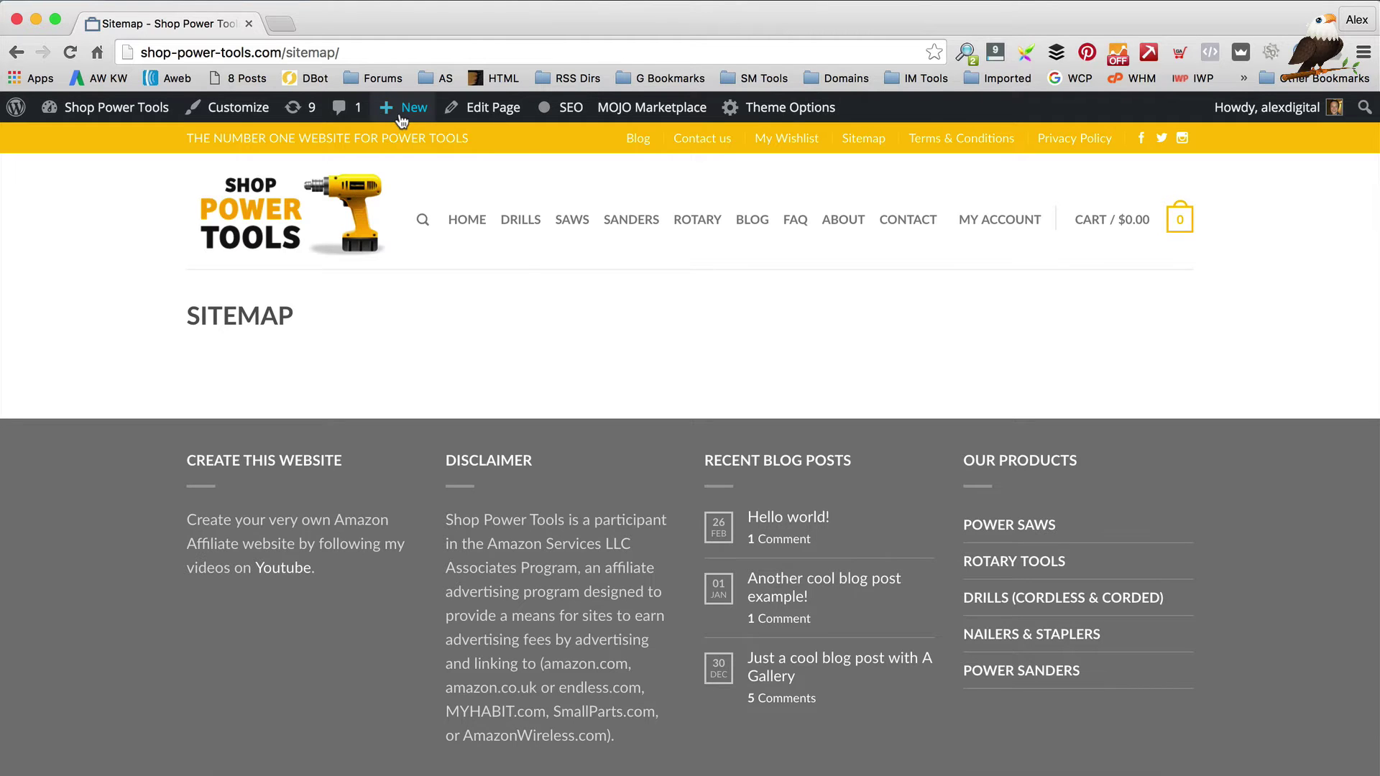
pyautogui.moveTo(400, 116)
# - Go to the admin Dashboard and open Plugins > Add New
pyautogui.moveTo(100, 108)
pyautogui.click(78, 144)
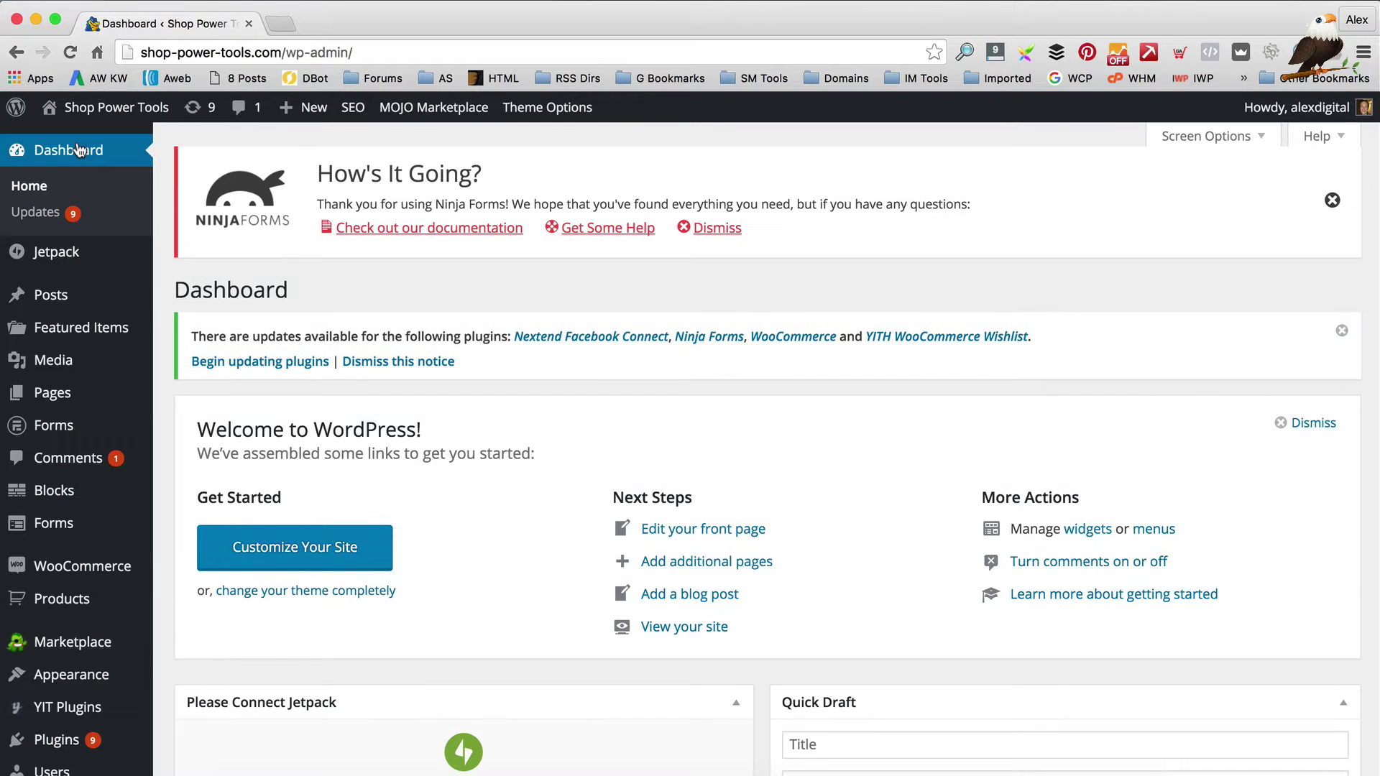
pyautogui.scroll(-3, 54, 327)
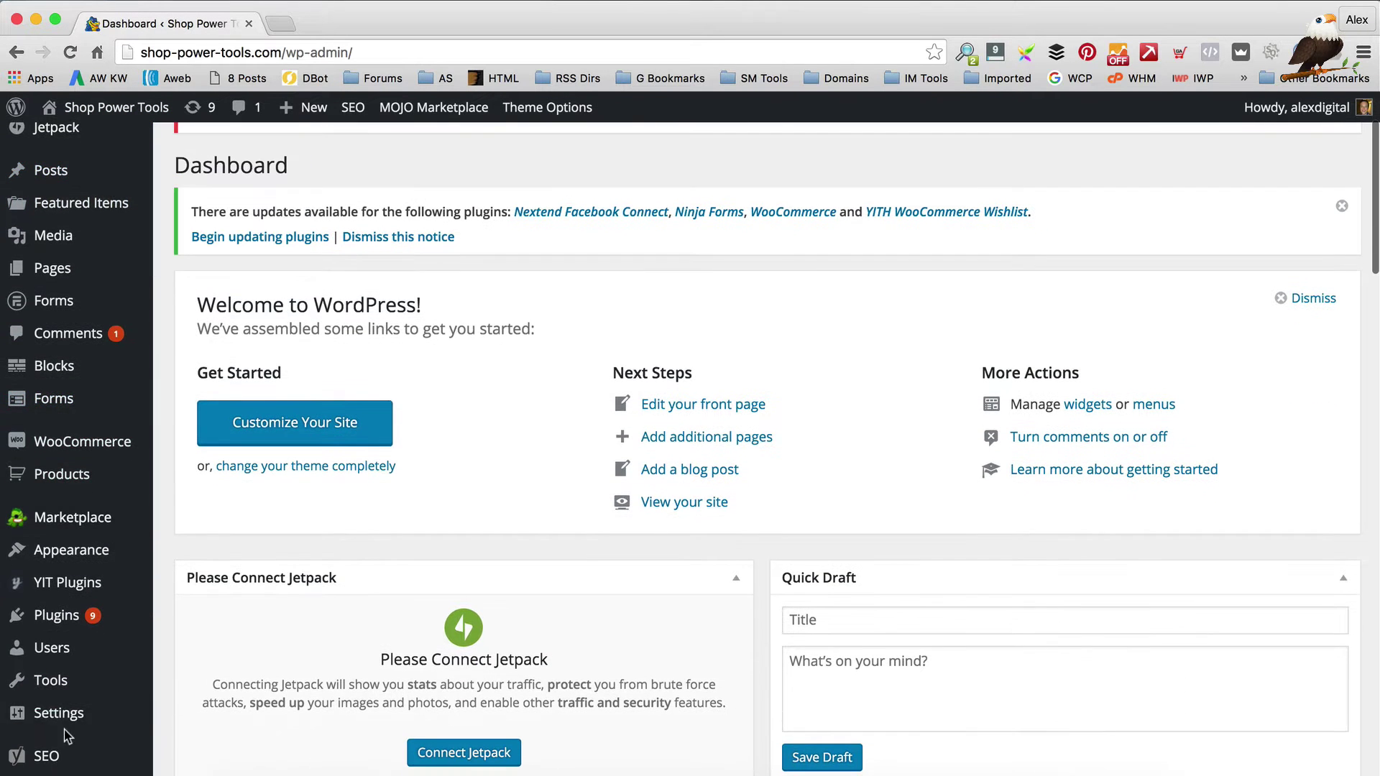
pyautogui.moveTo(124, 578)
pyautogui.scroll(-1, 122, 568)
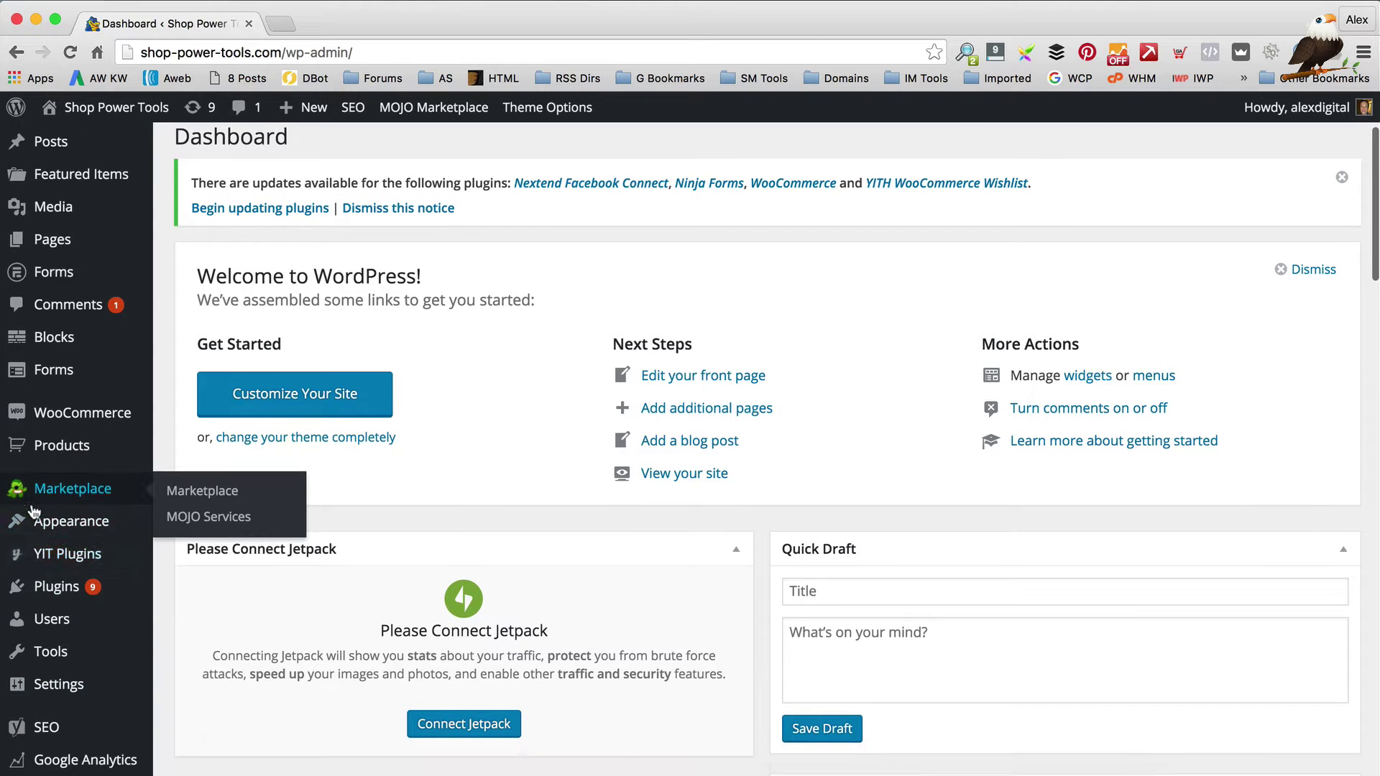
pyautogui.click(221, 605)
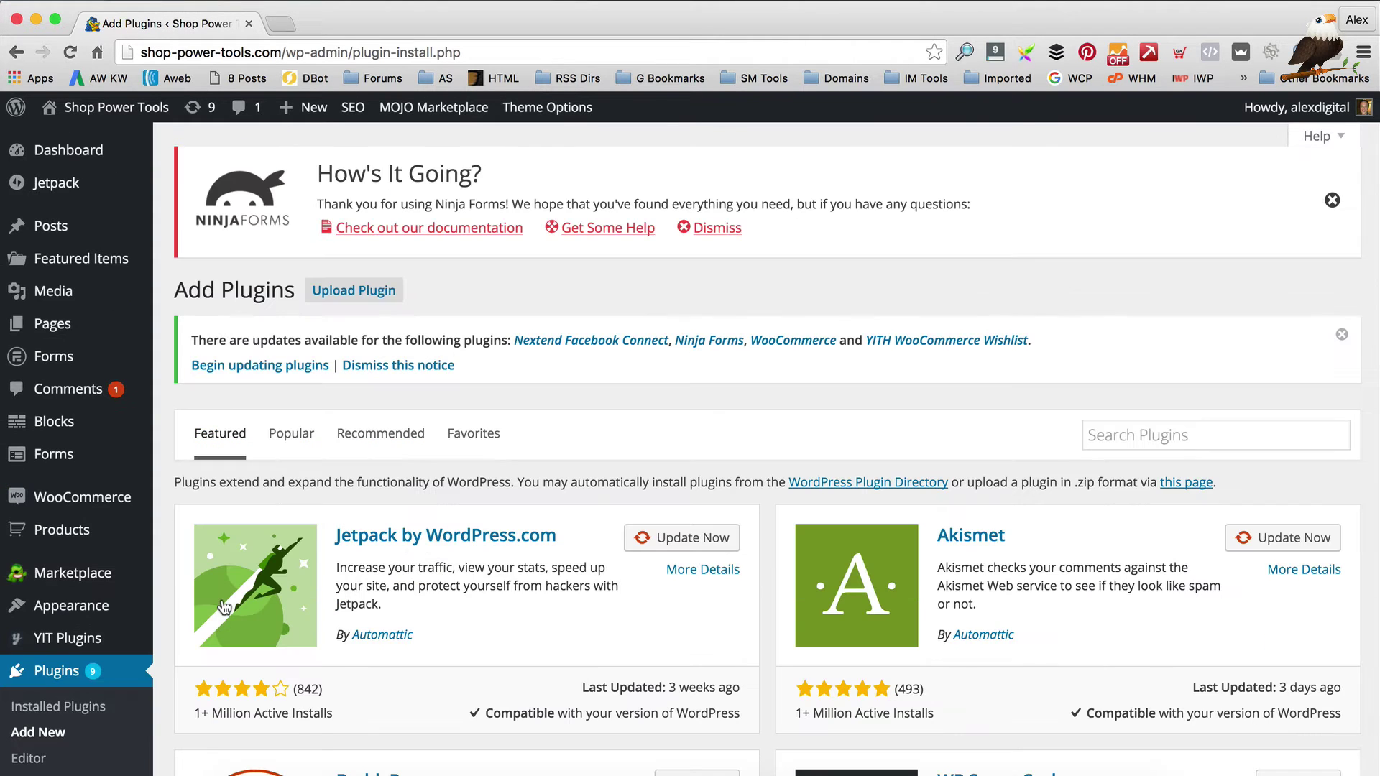
# - Search the plugin directory for 'html sitemap' and browse the 103 results
pyautogui.click(1138, 440)
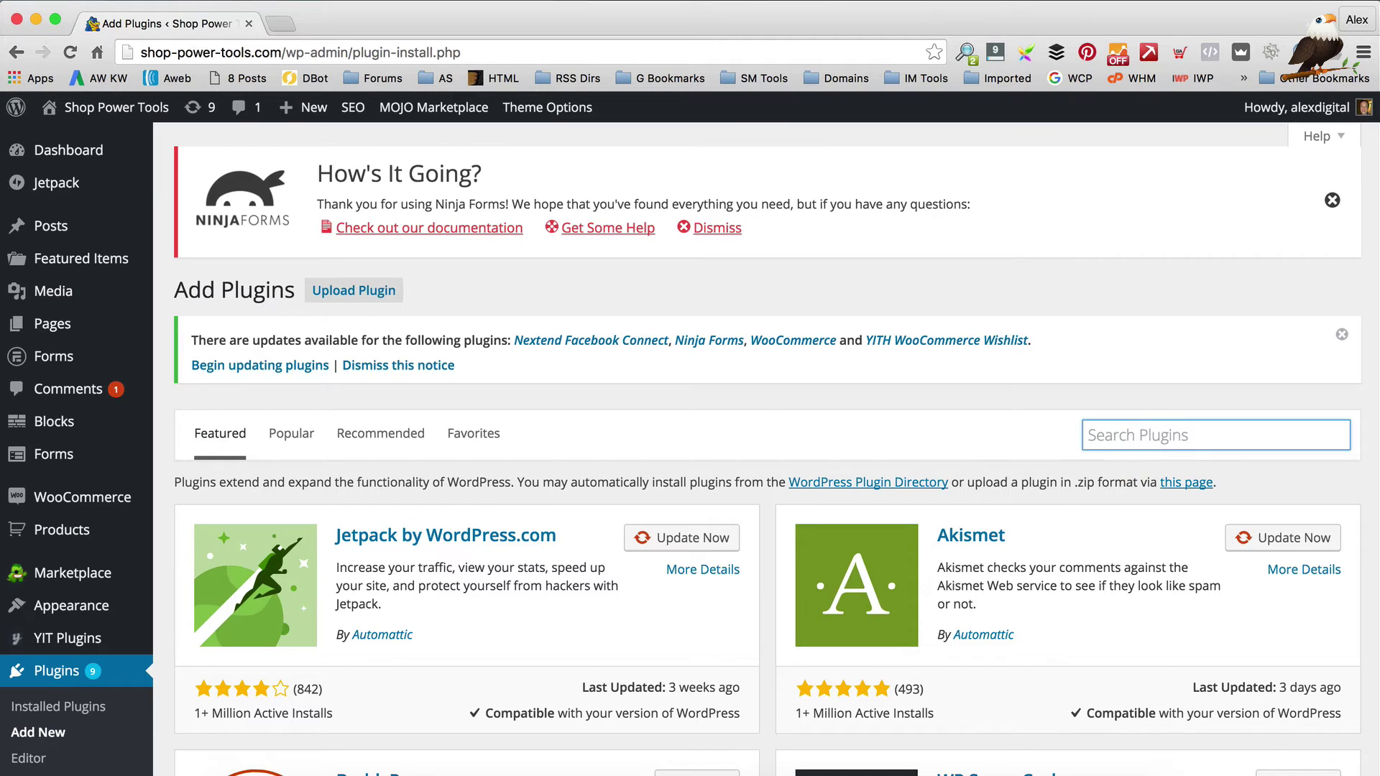
pyautogui.write('html')
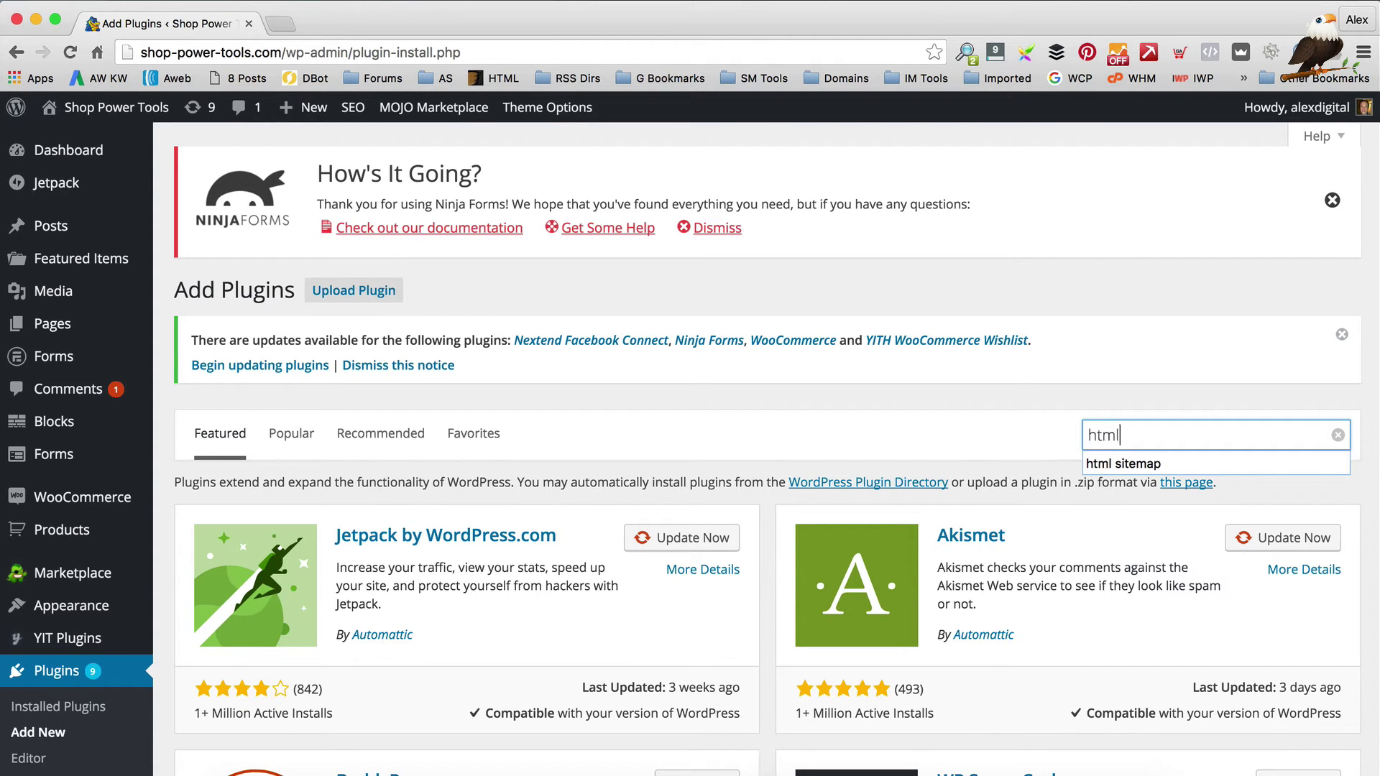
pyautogui.press('Down')
pyautogui.press('Return')
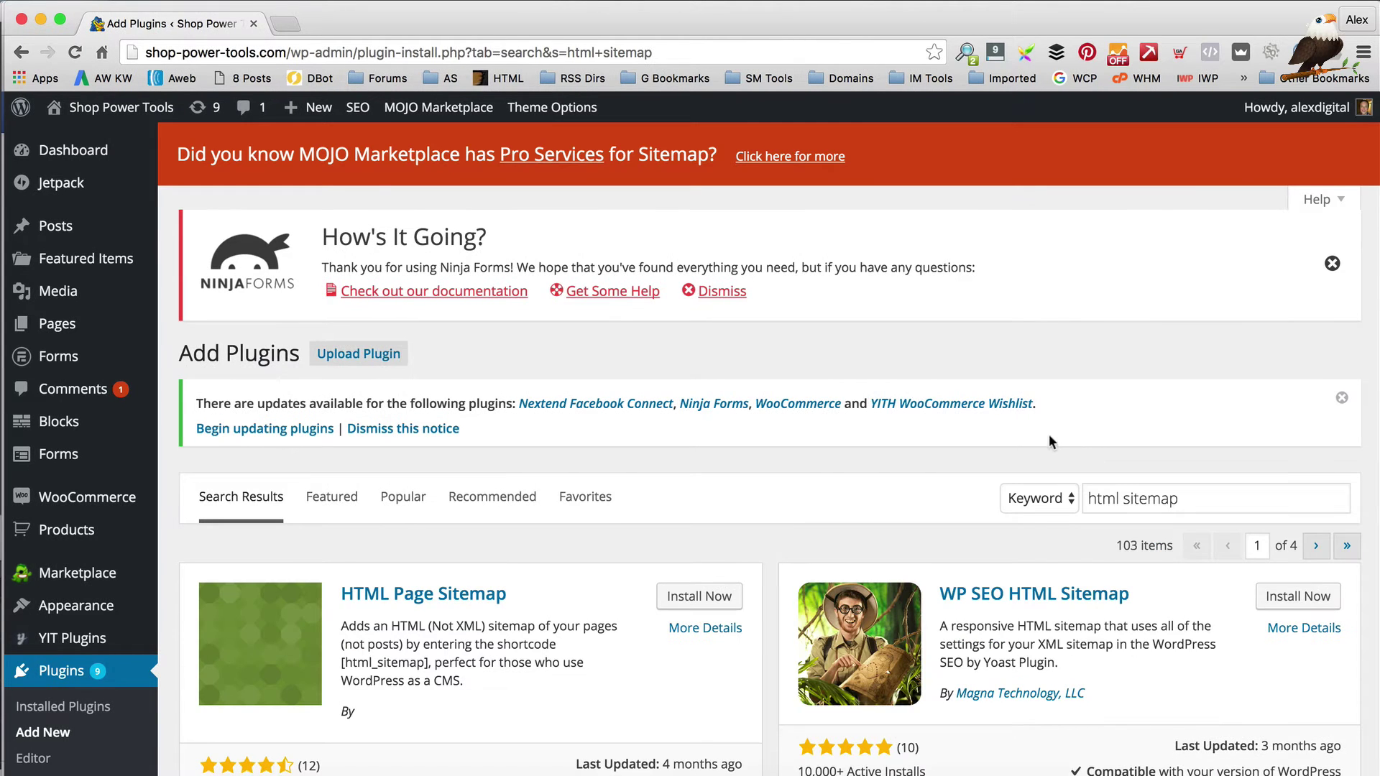
pyautogui.scroll(-3, 926, 409)
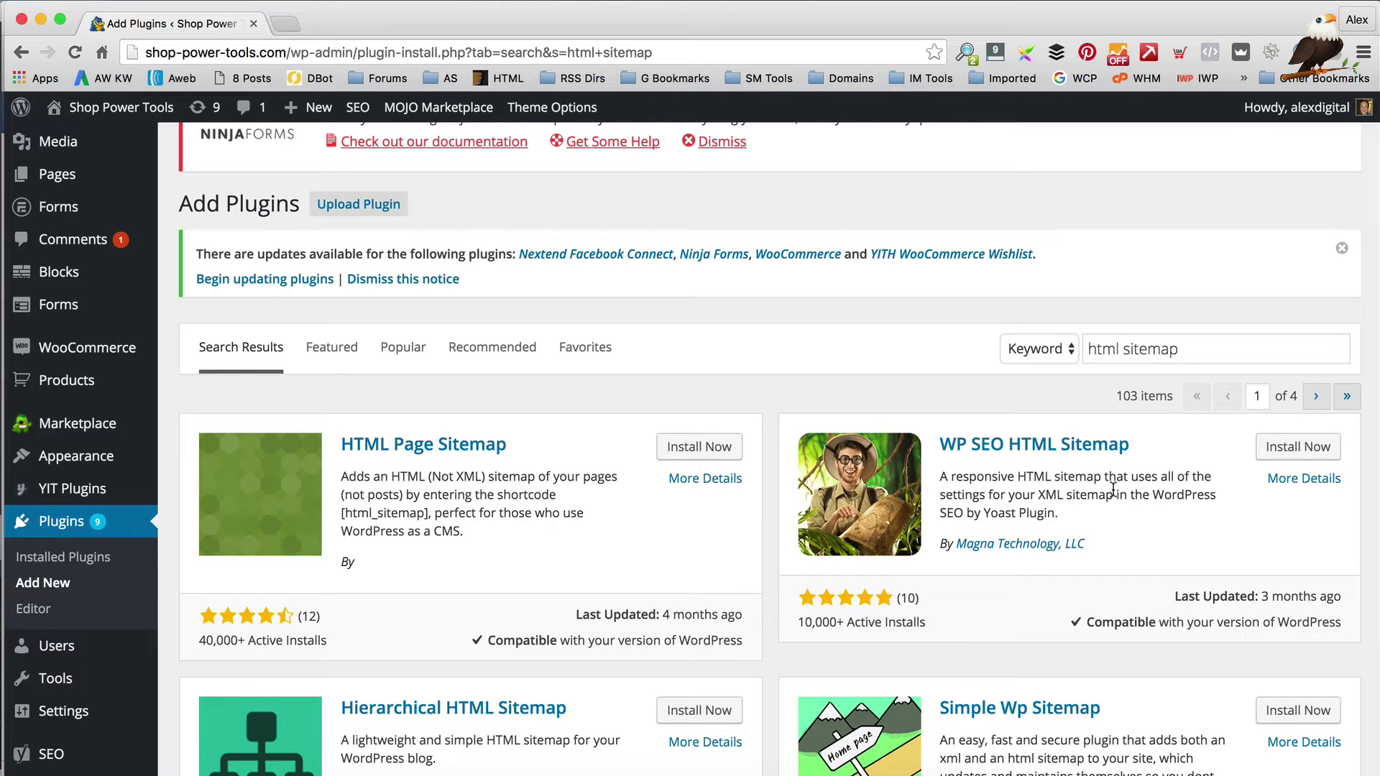
pyautogui.scroll(-1, 1071, 478)
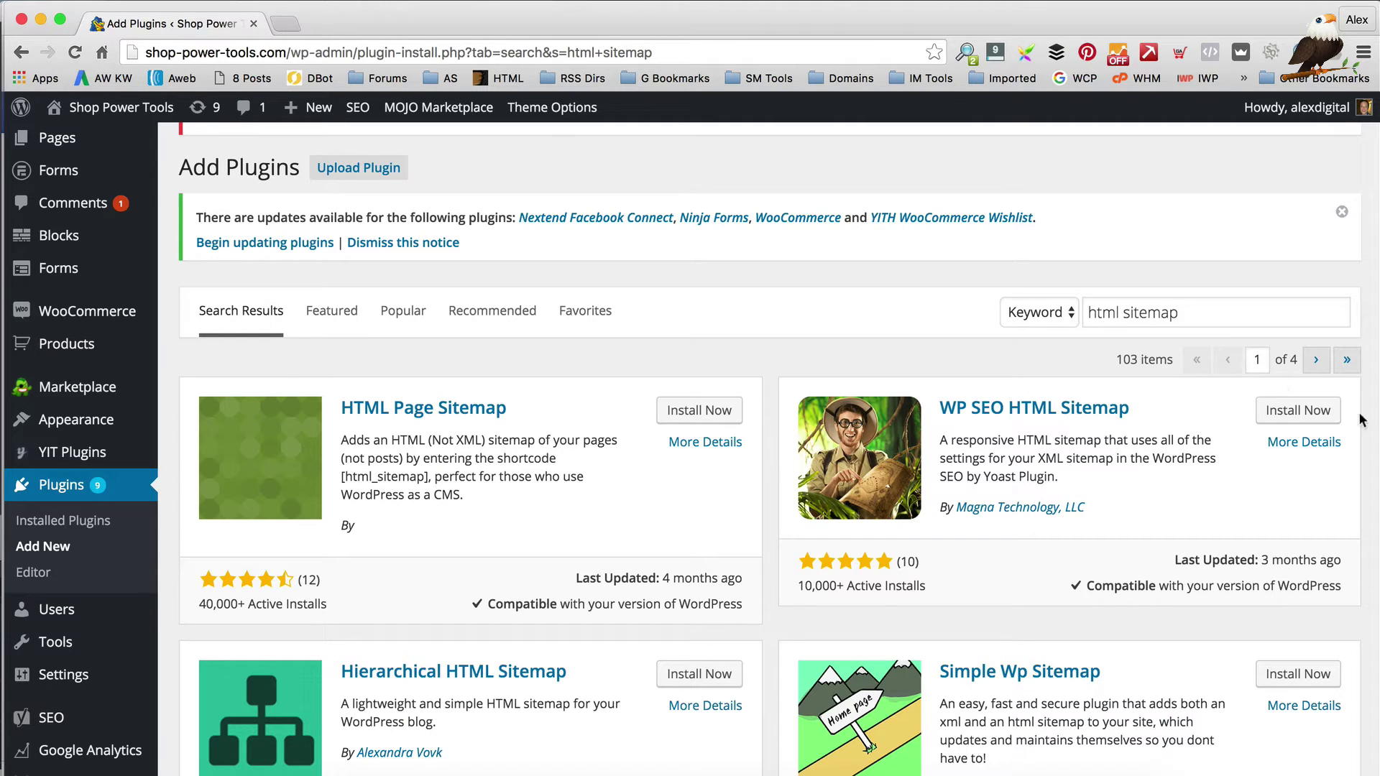
# - Install and activate WP SEO HTML Sitemap, then locate version 0.9.6 in the Plugins list
pyautogui.click(1297, 411)
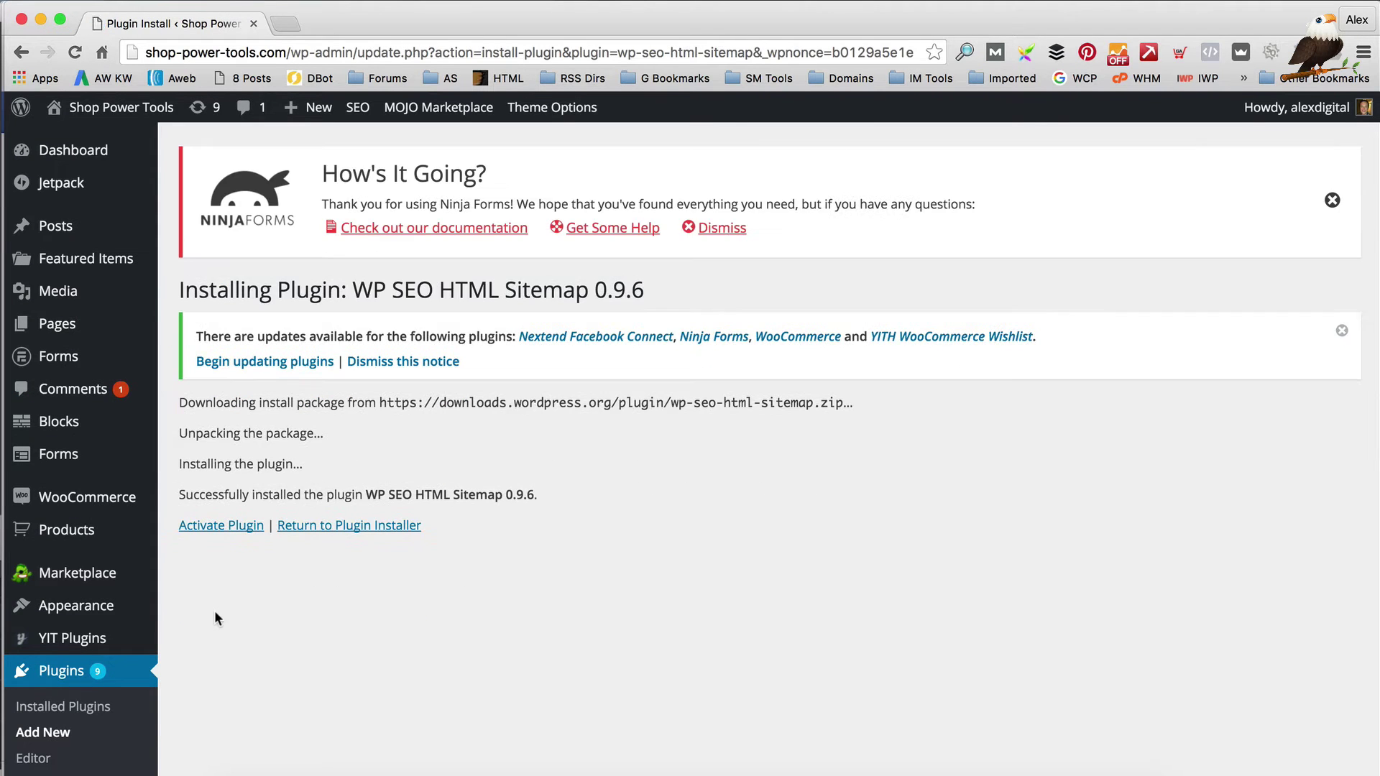
pyautogui.click(243, 525)
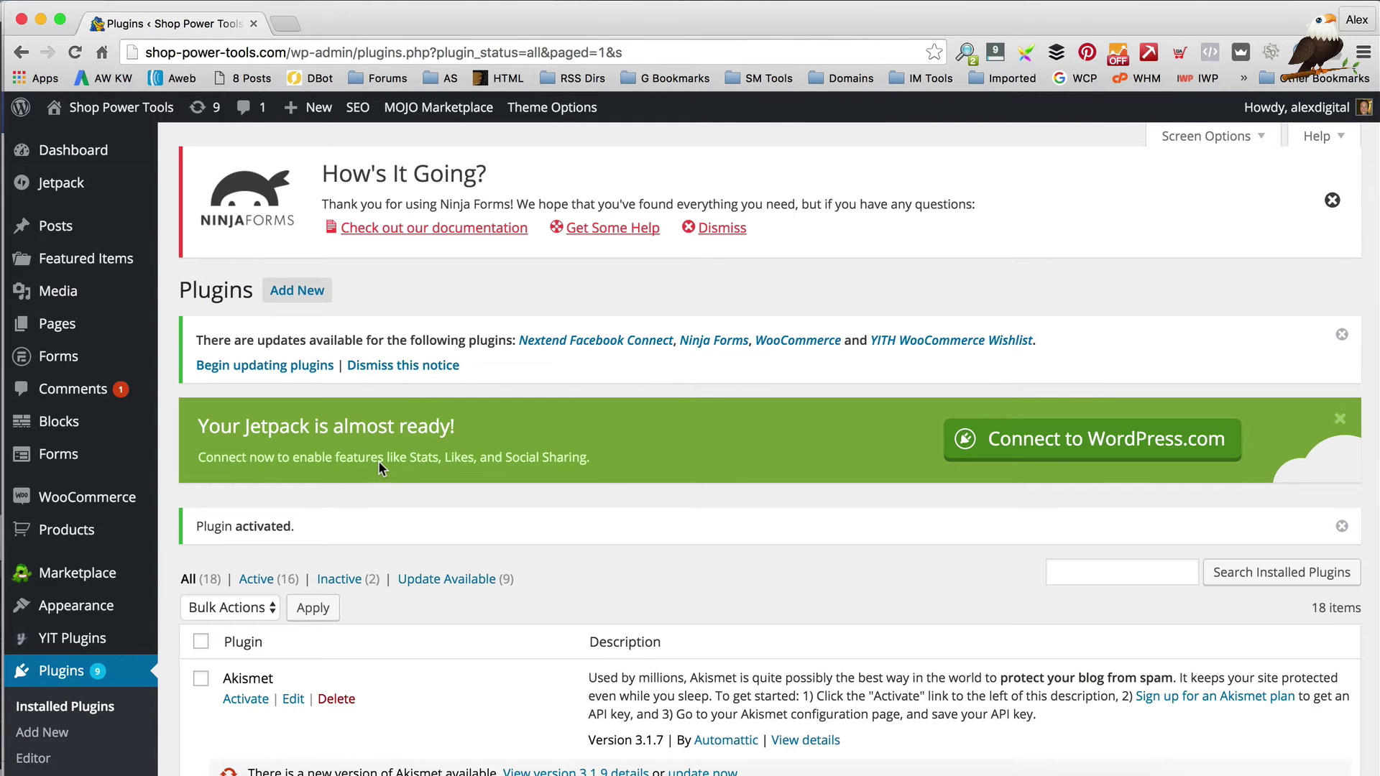
pyautogui.scroll(-15, 379, 463)
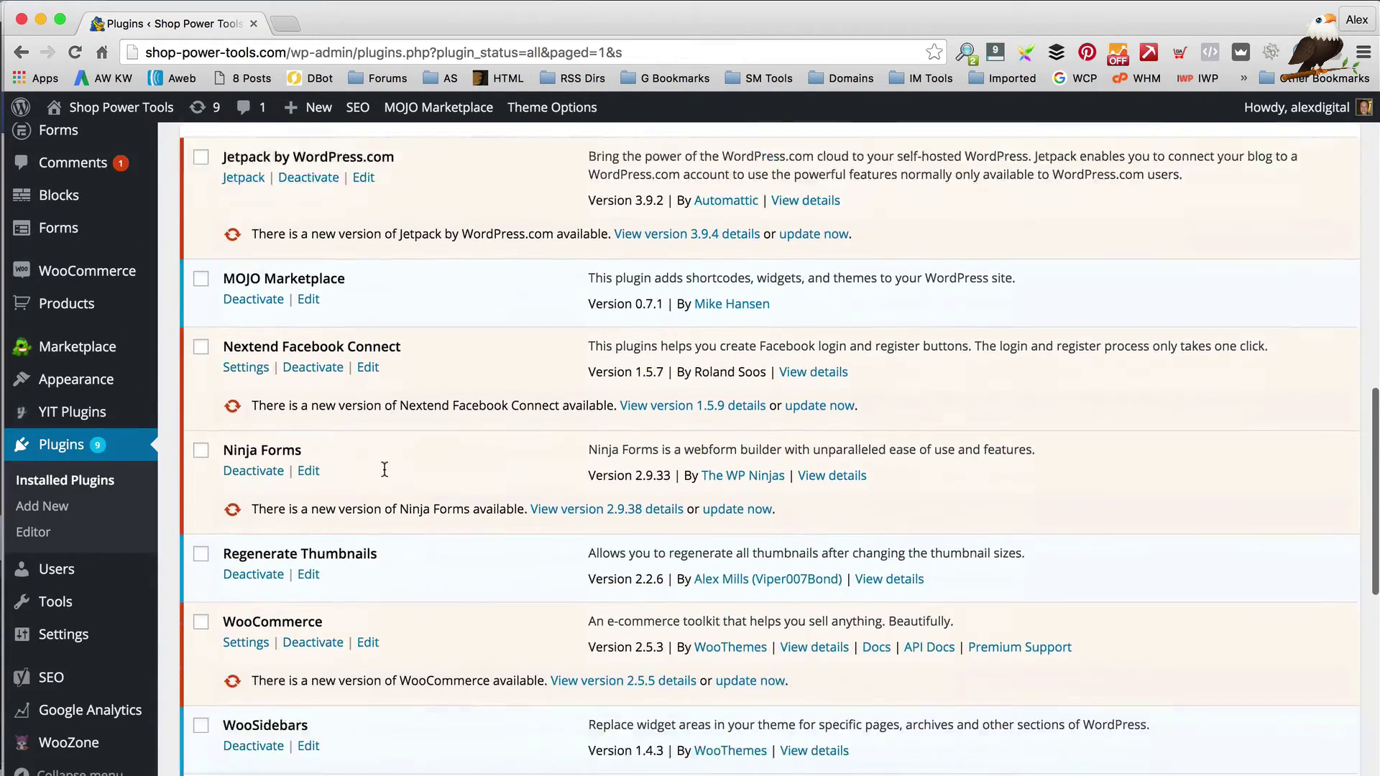
pyautogui.scroll(-10, 384, 469)
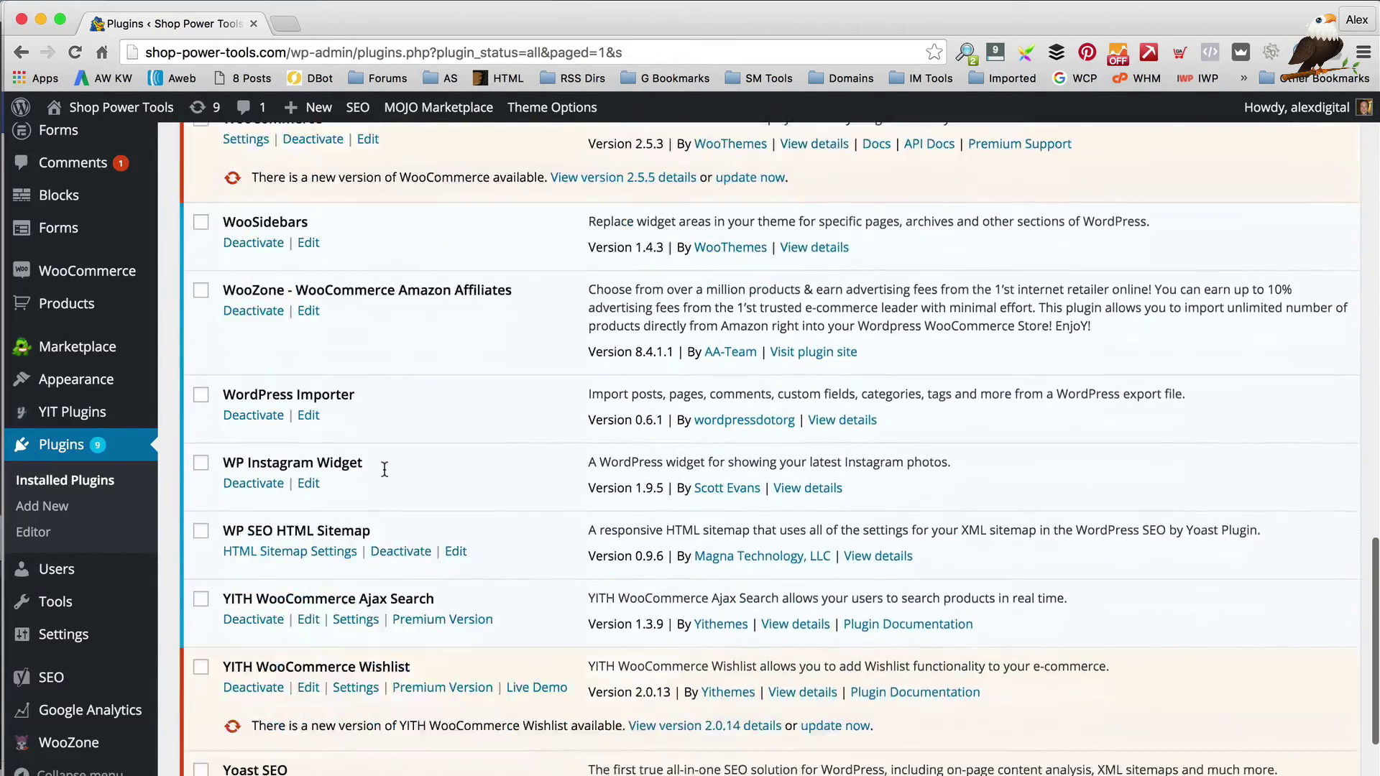
pyautogui.scroll(10, 385, 468)
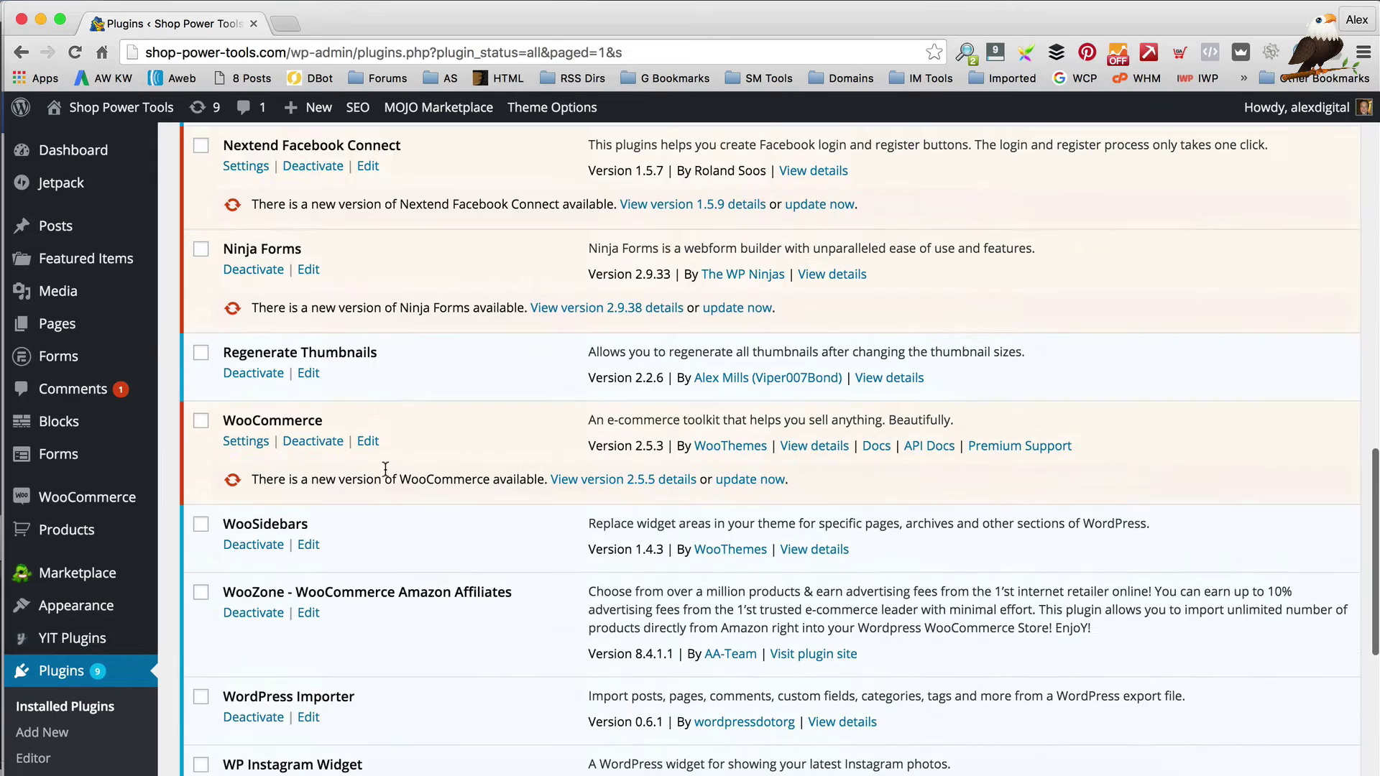
pyautogui.scroll(-6, 385, 469)
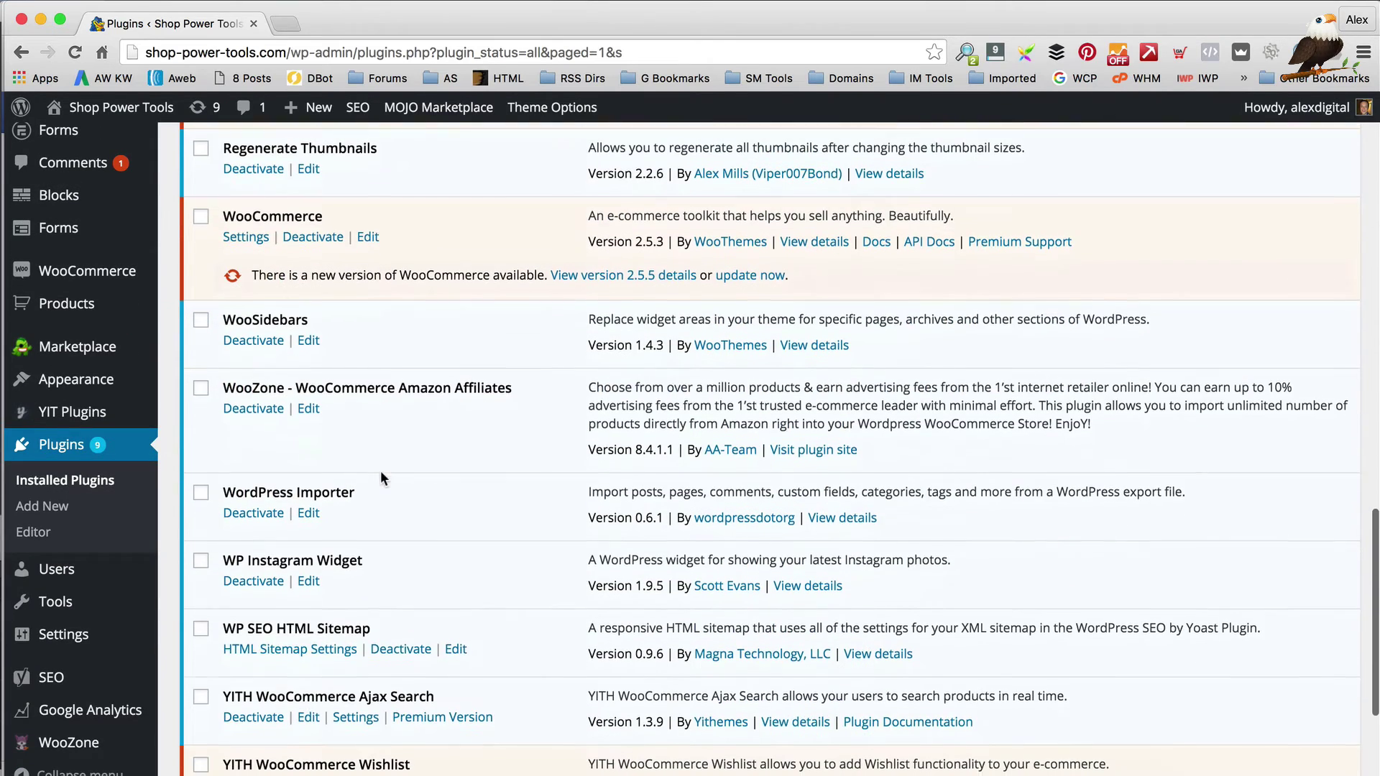
# - In WP SEO HTML Sitemap settings, target the Sitemap page with Replace the Page's Content and save
pyautogui.click(303, 650)
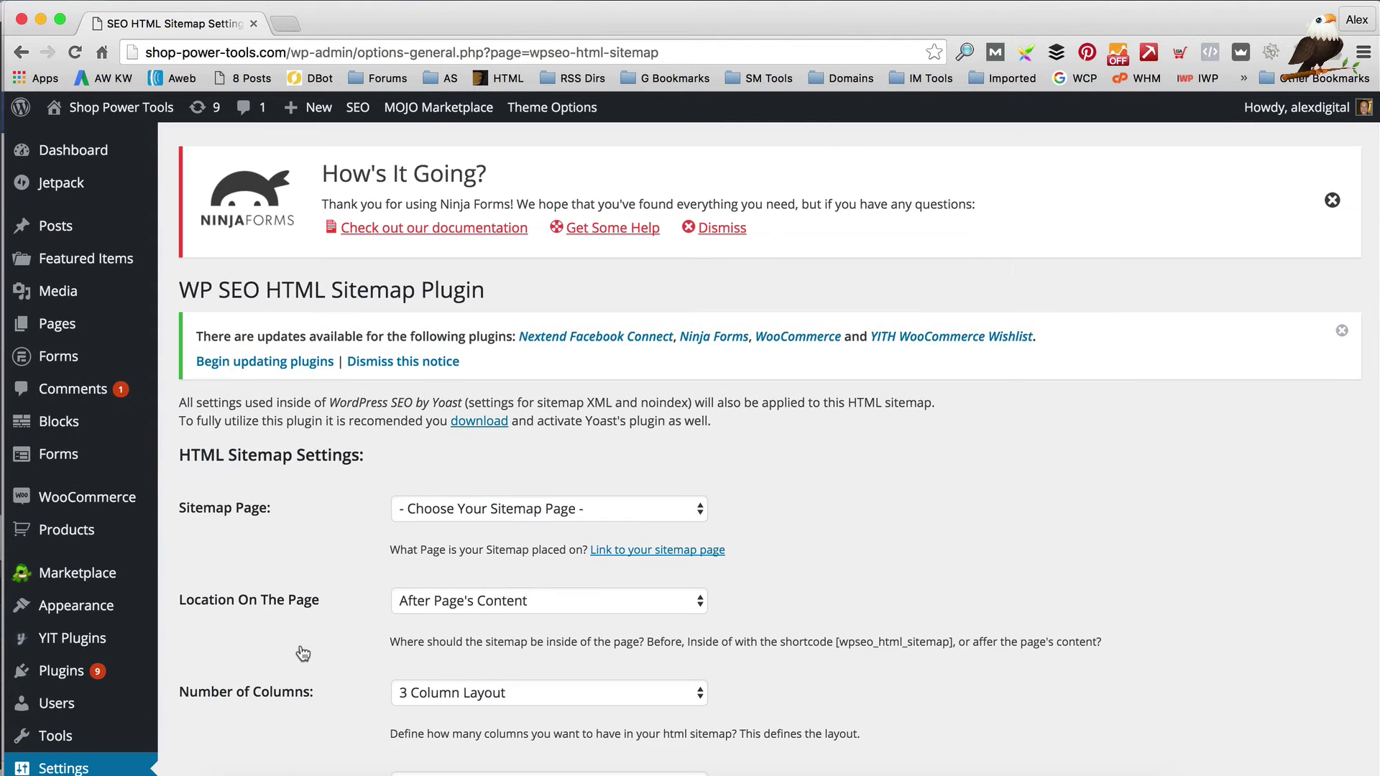
pyautogui.scroll(-3, 303, 654)
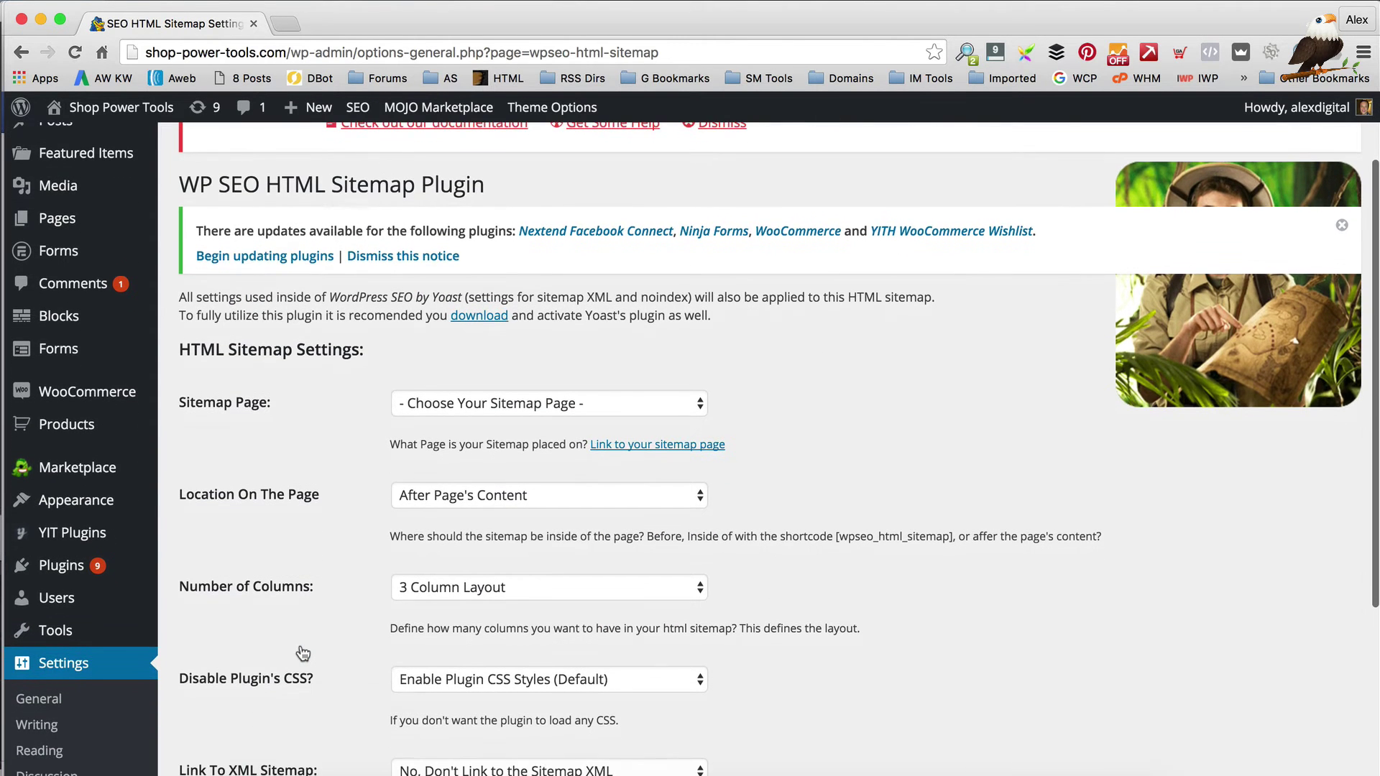
pyautogui.scroll(-1, 292, 528)
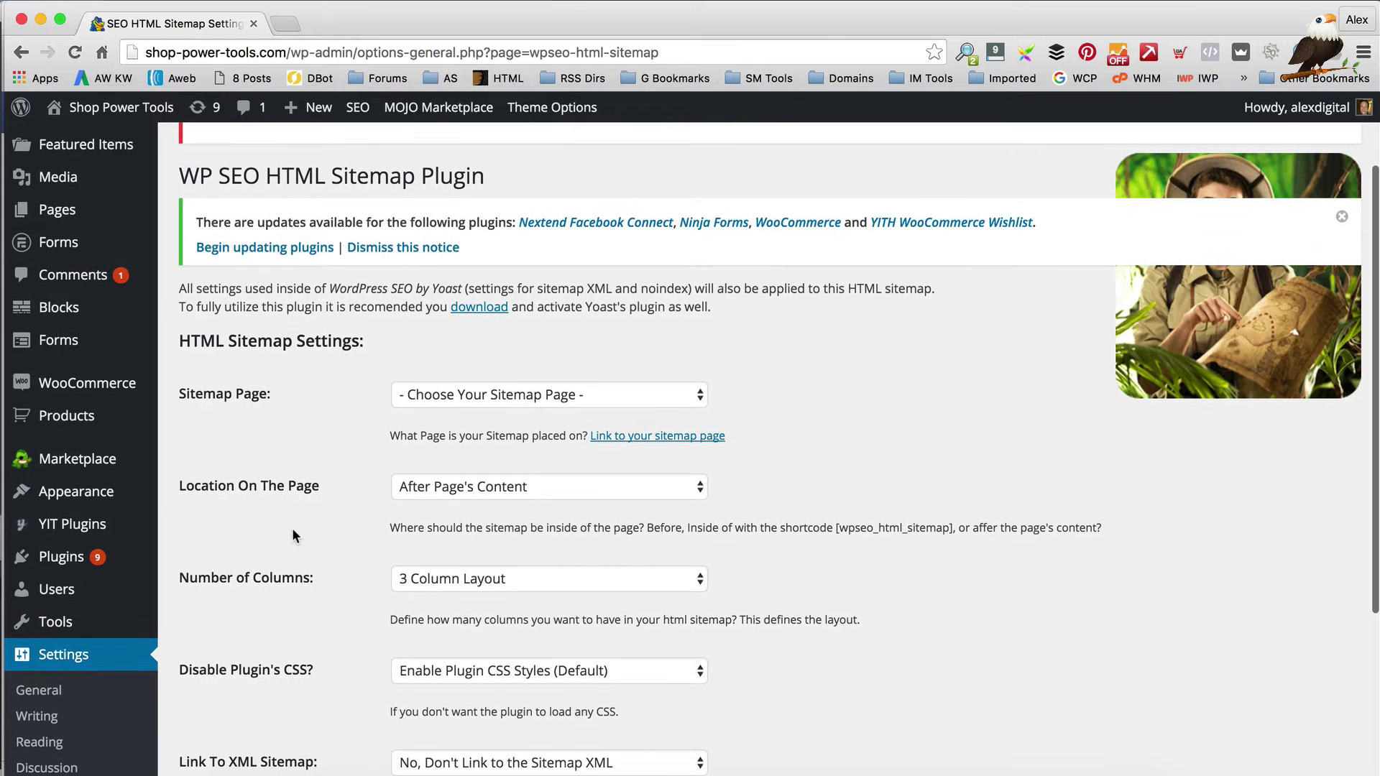
pyautogui.click(503, 388)
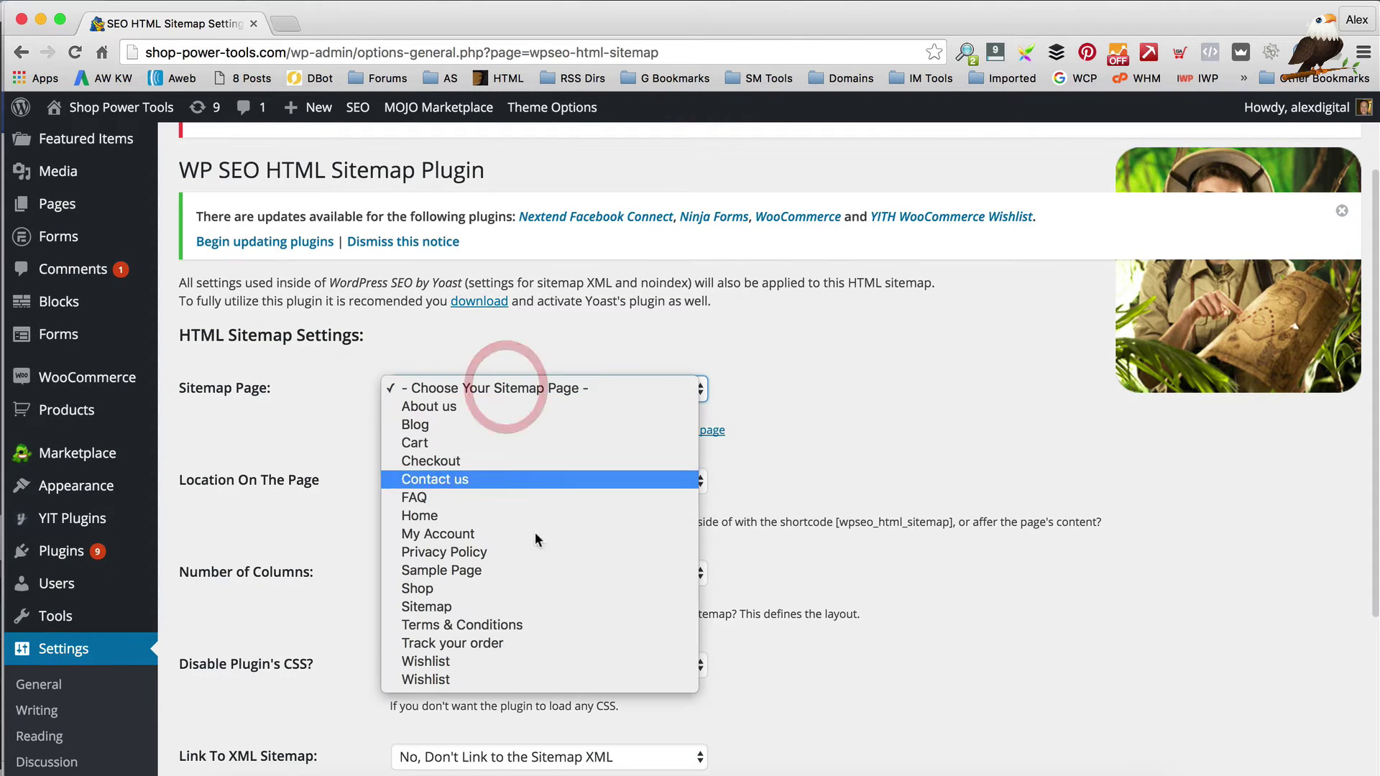
pyautogui.click(555, 603)
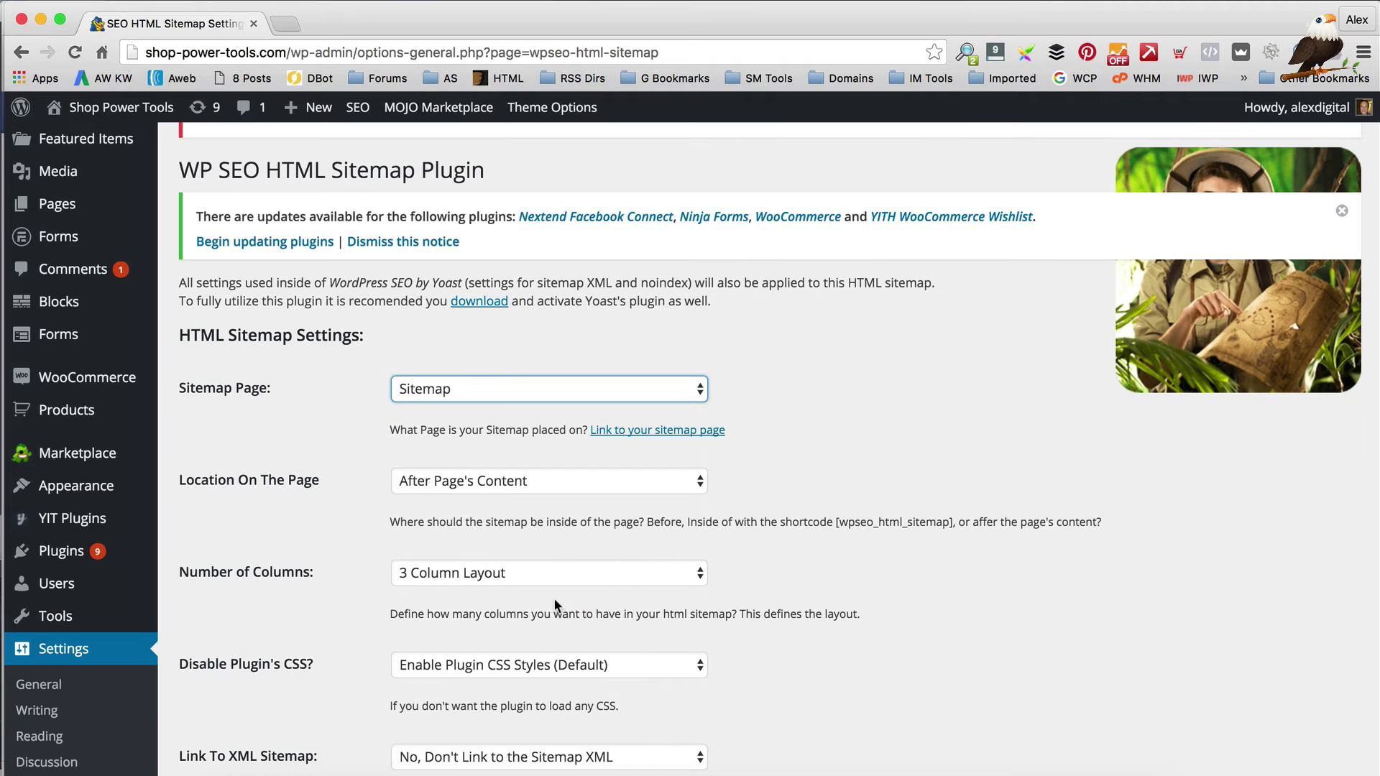
pyautogui.click(574, 478)
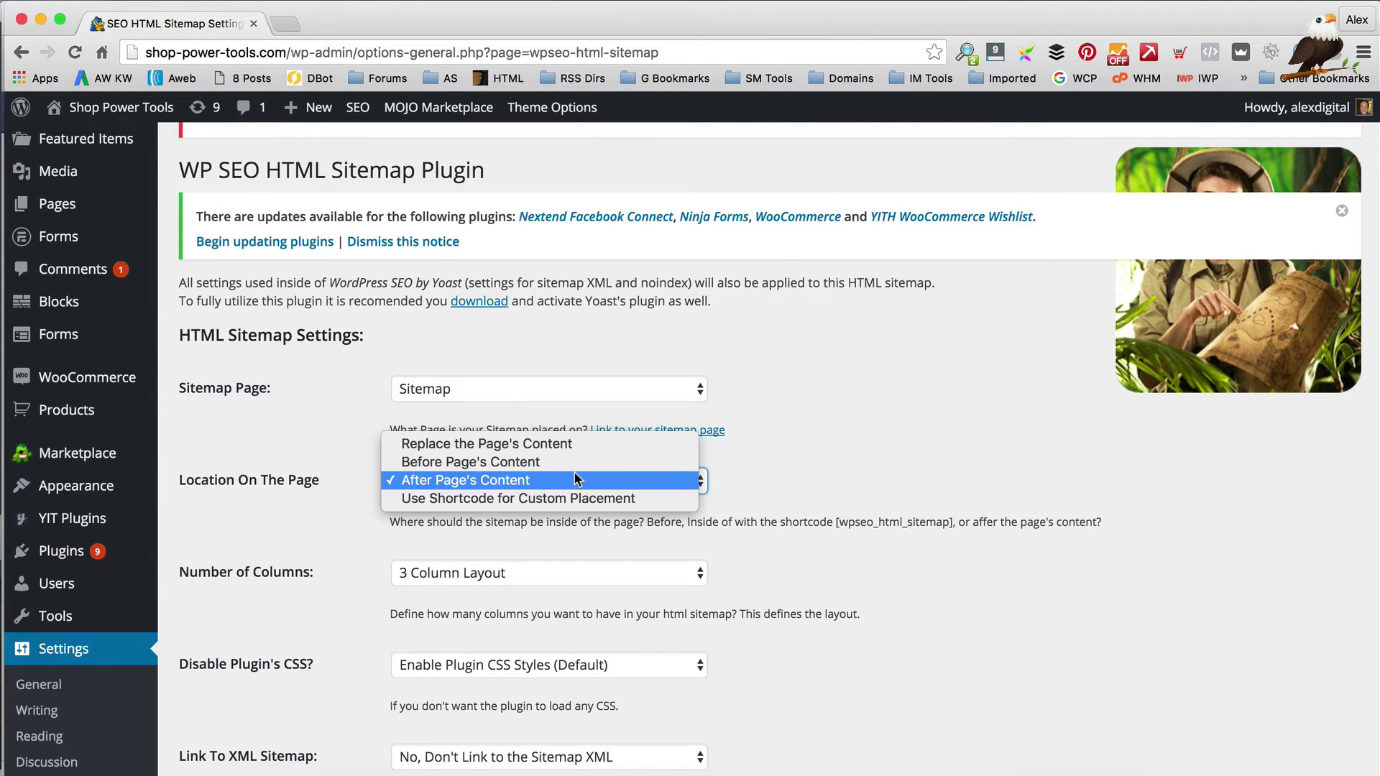
pyautogui.click(575, 442)
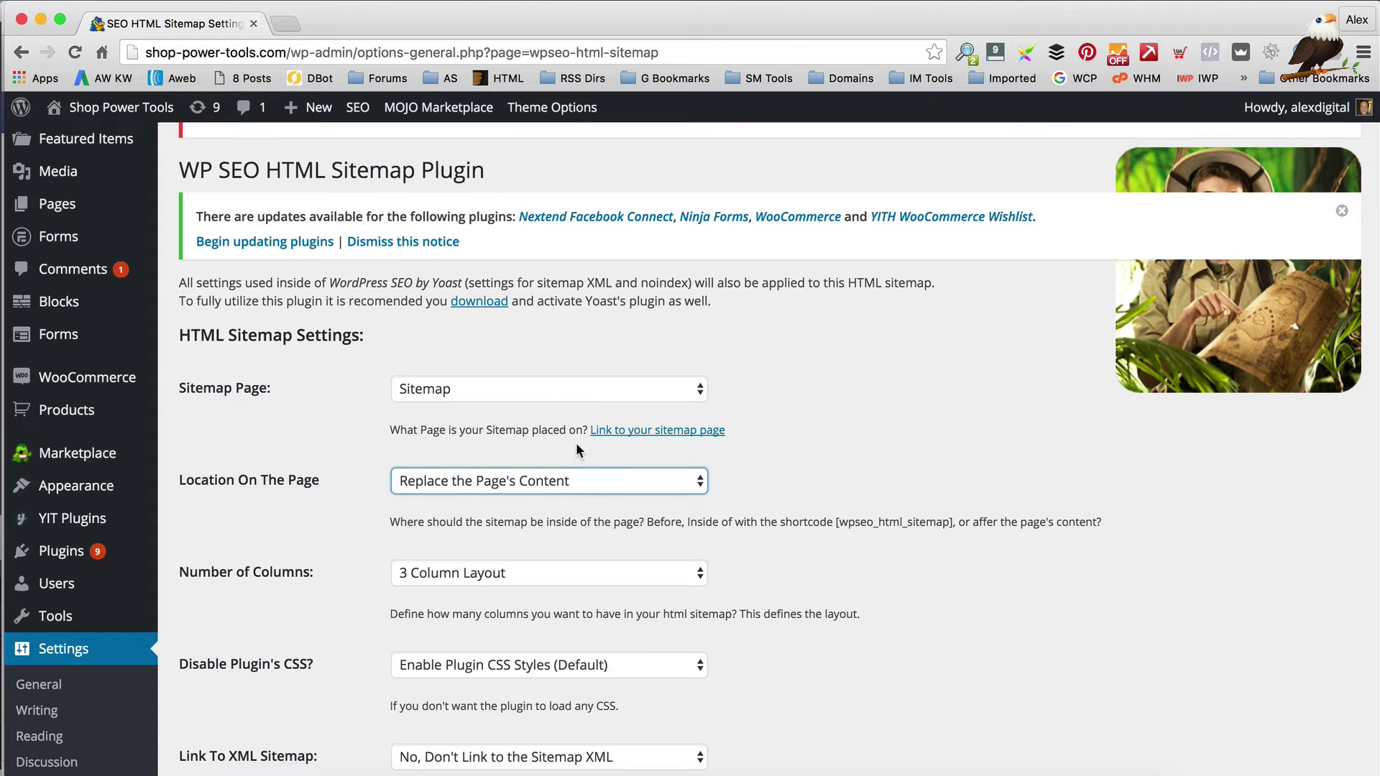
pyautogui.scroll(-5, 591, 501)
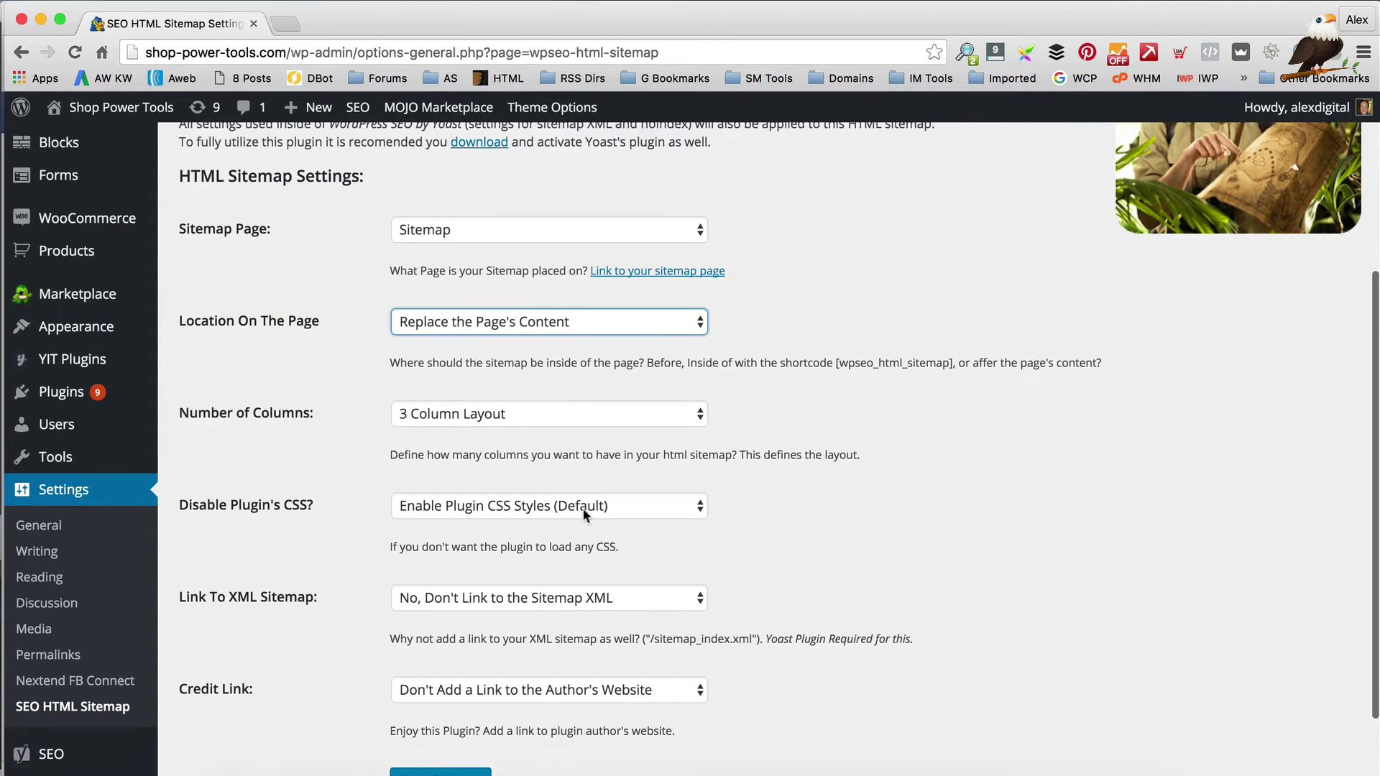
pyautogui.scroll(-2, 586, 506)
pyautogui.click(444, 715)
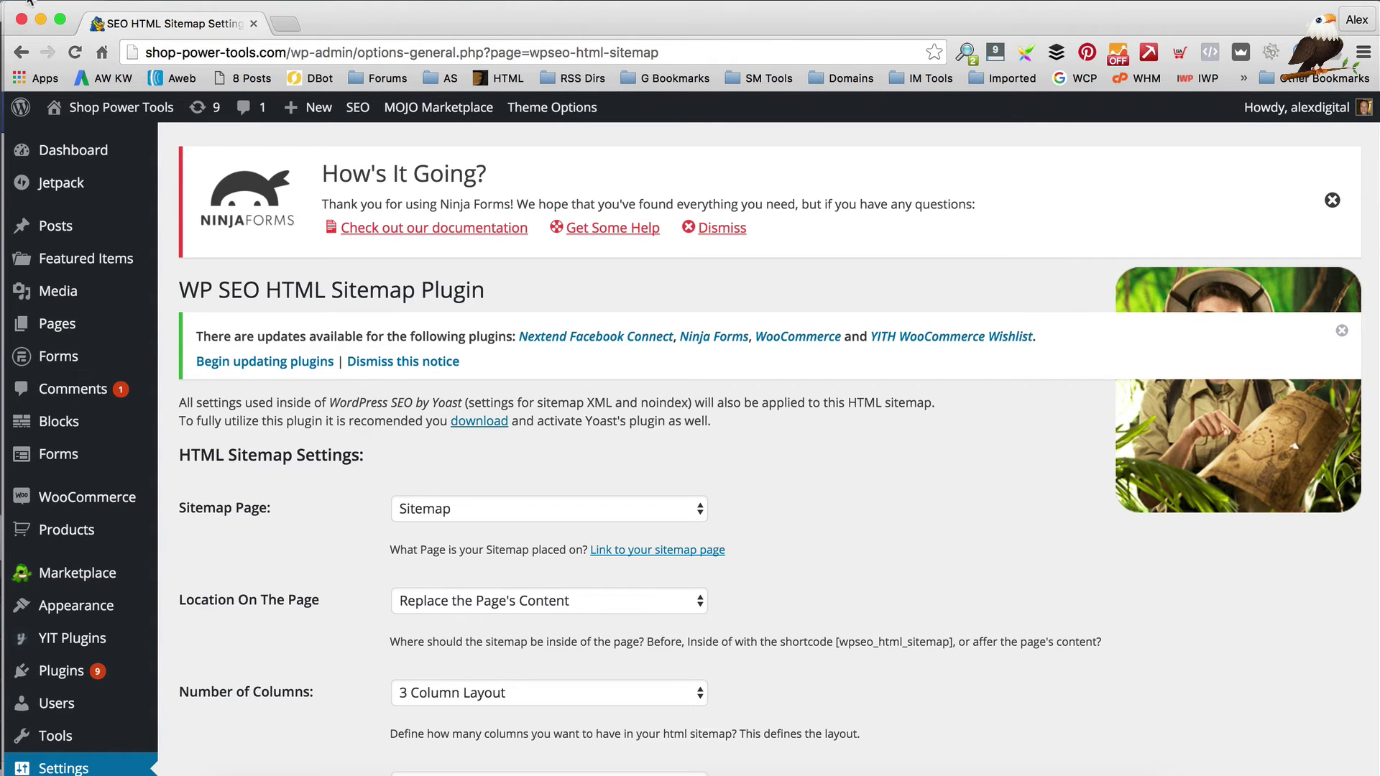
# - Visit the site's Sitemap page and scroll through its Pages, Blog posts and Products columns
pyautogui.moveTo(120, 107)
pyautogui.click(100, 146)
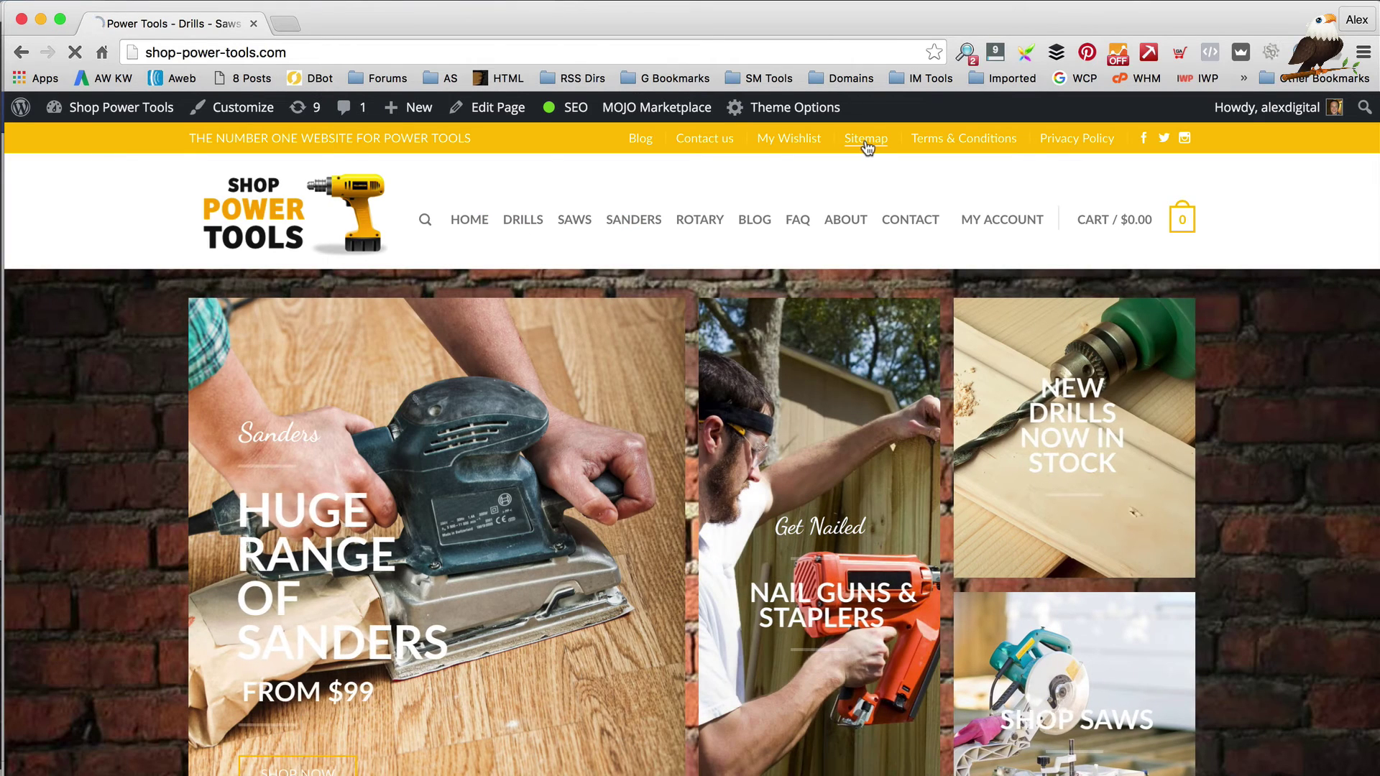
pyautogui.click(863, 140)
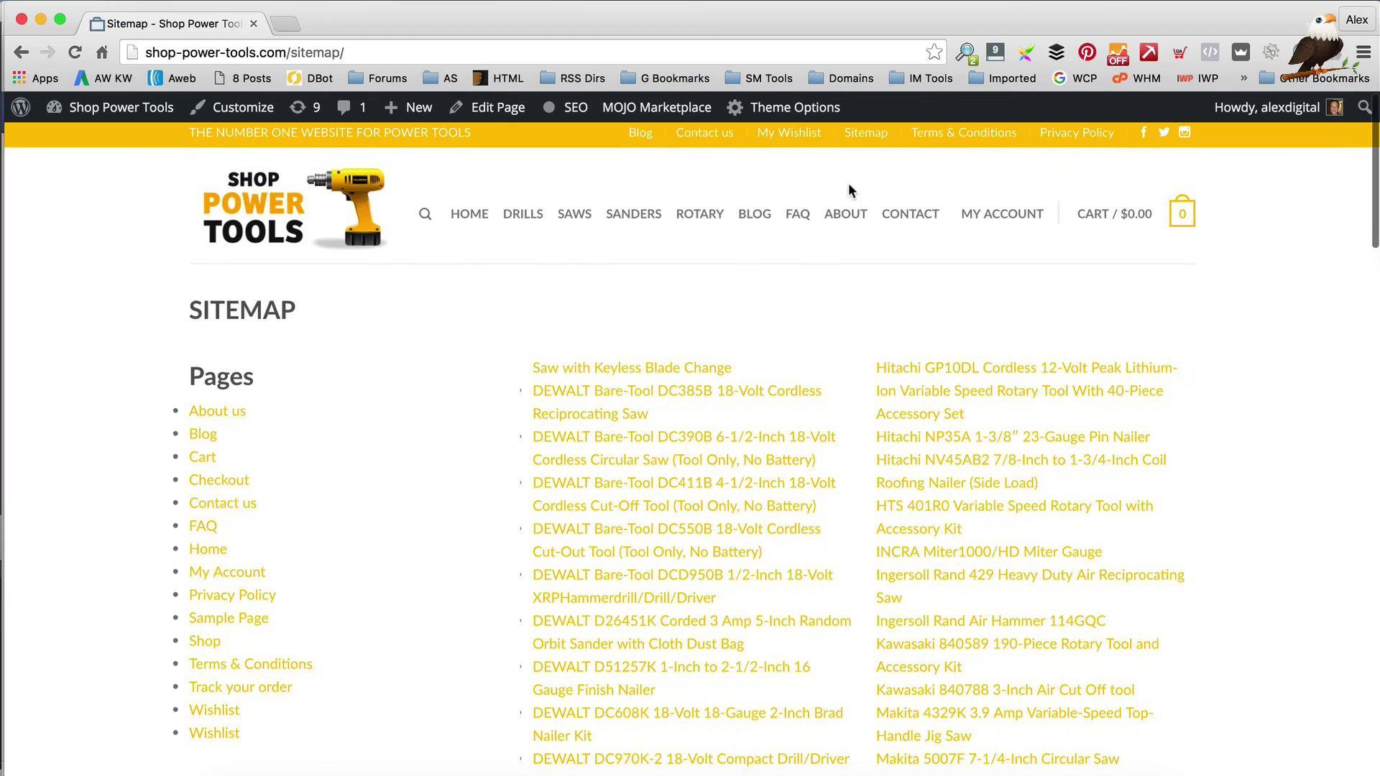
pyautogui.scroll(-3, 761, 256)
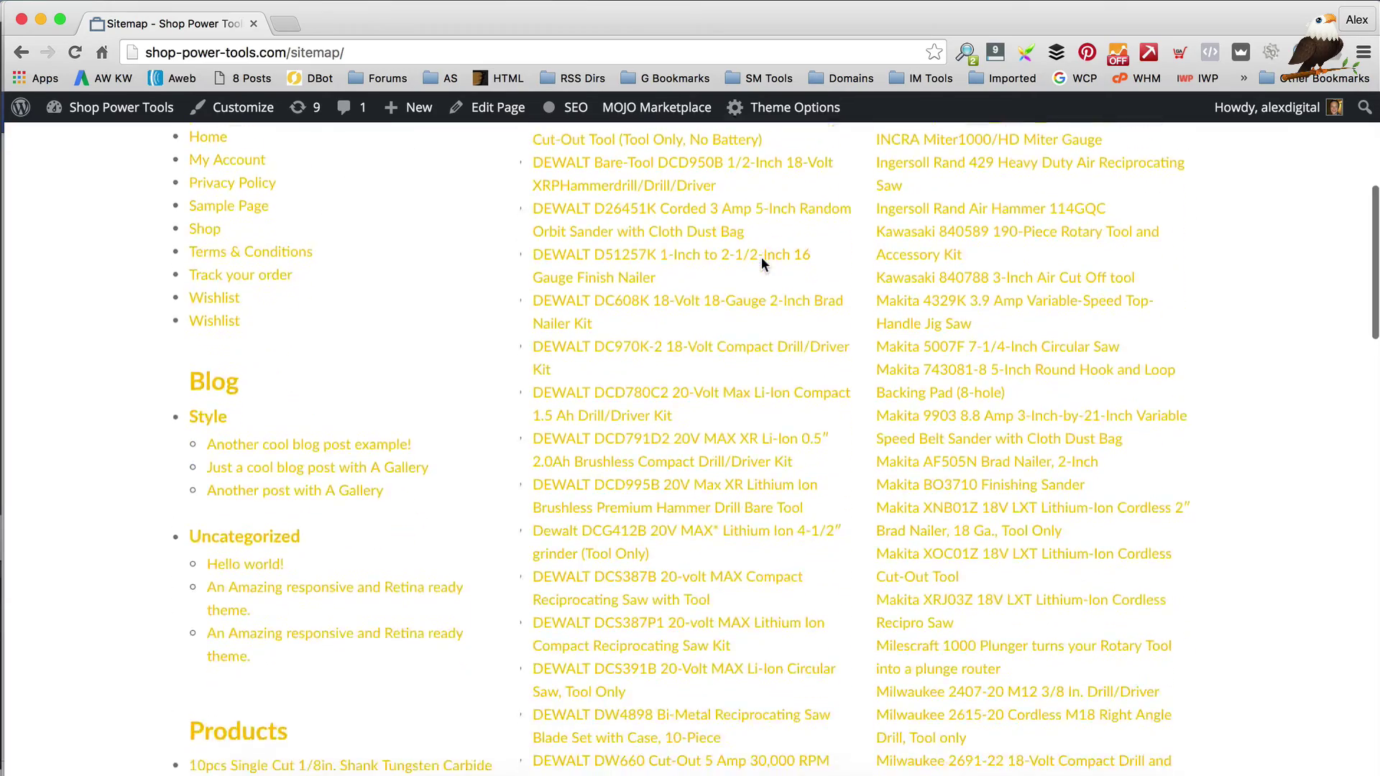
pyautogui.scroll(-20, 762, 260)
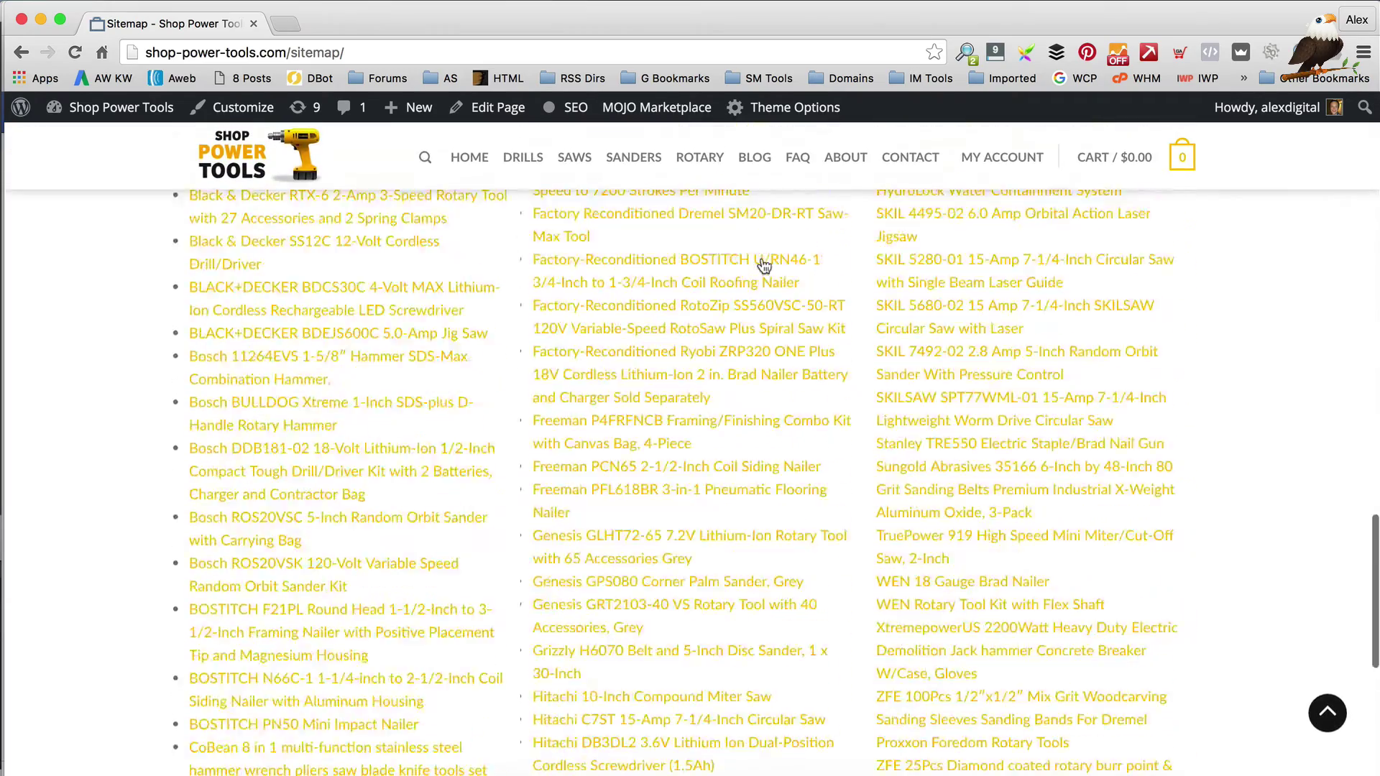
pyautogui.scroll(-7, 764, 266)
pyautogui.scroll(15, 766, 266)
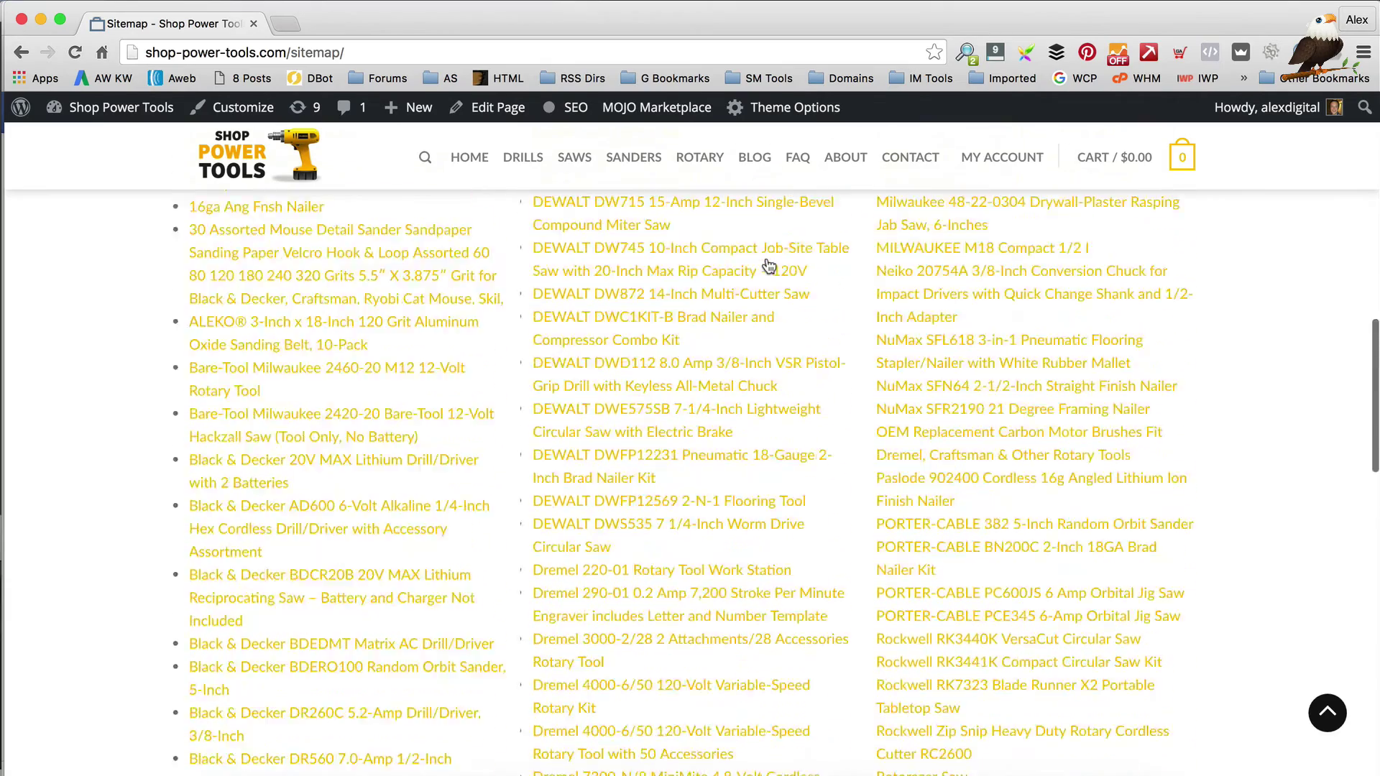
pyautogui.scroll(10, 765, 265)
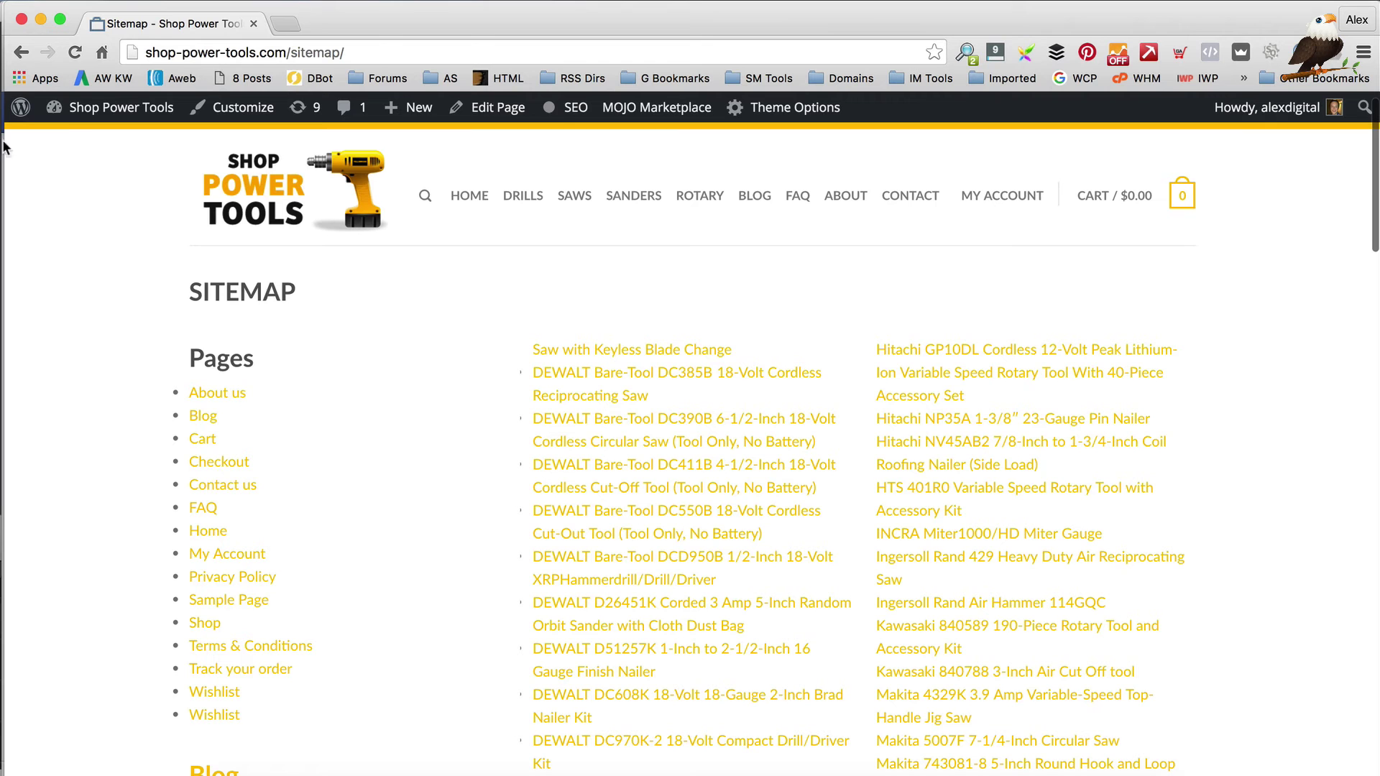
# - Return to the Dashboard and open the SEO HTML Sitemap settings page
pyautogui.moveTo(122, 108)
pyautogui.click(82, 141)
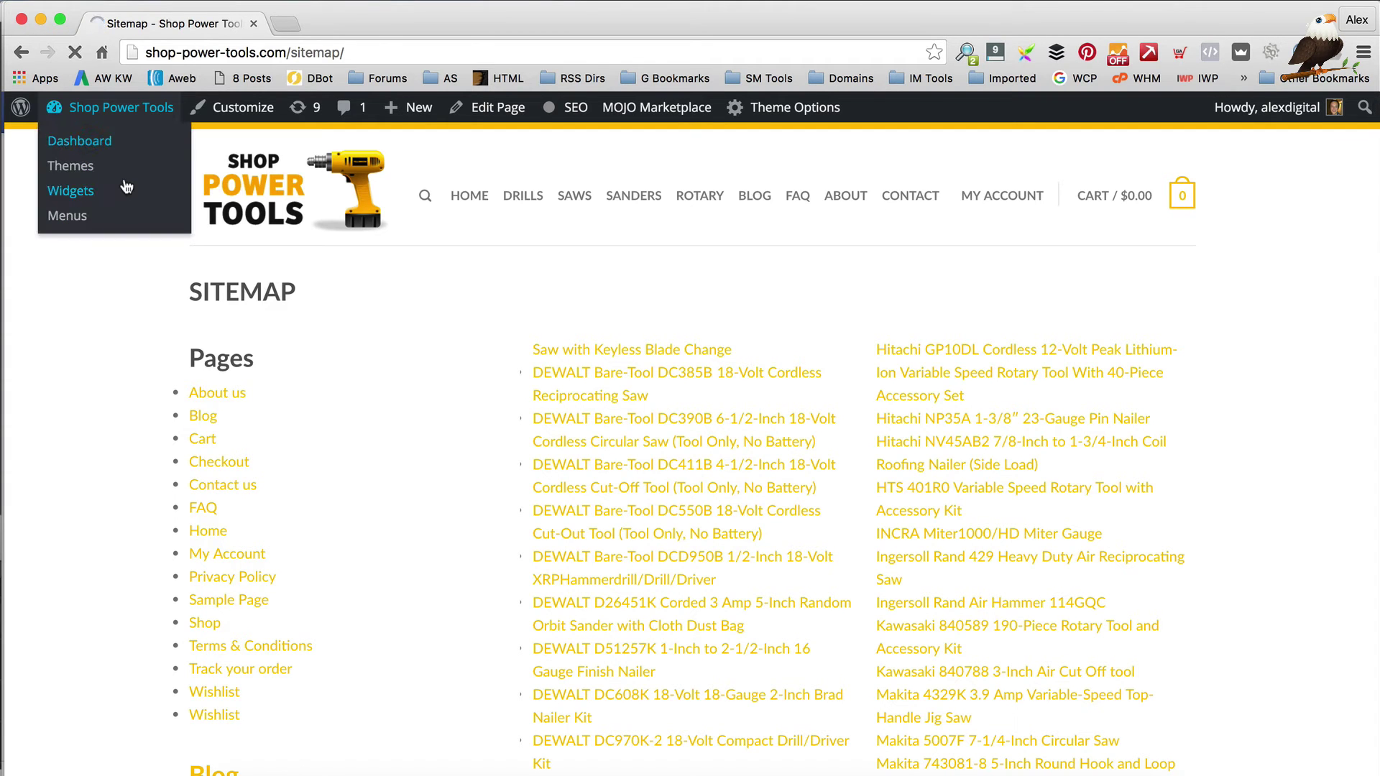
pyautogui.scroll(-10, 113, 259)
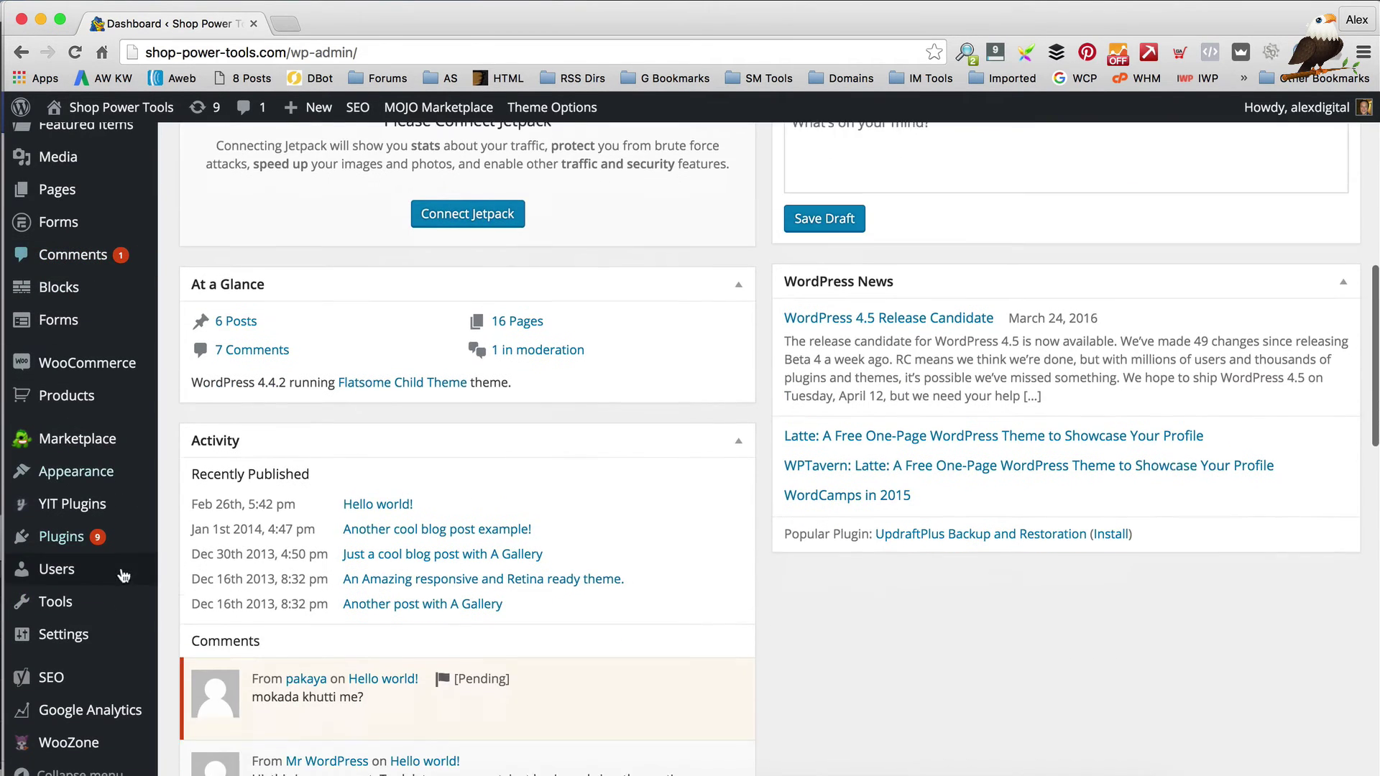
pyautogui.moveTo(105, 640)
pyautogui.click(256, 749)
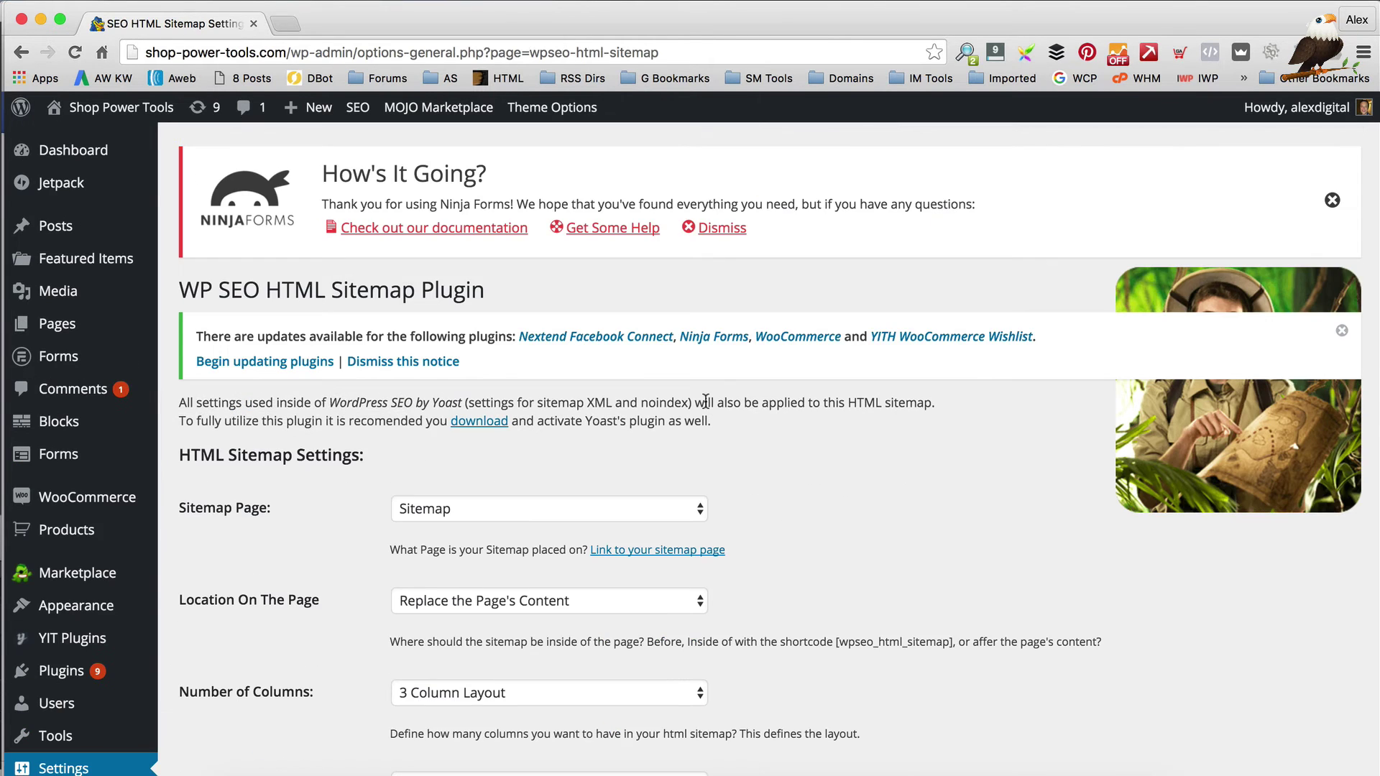
pyautogui.scroll(-4, 705, 401)
# - Set Number of Columns to 1 Column Layout and Link To XML Sitemap to Yes, then save
pyautogui.click(541, 411)
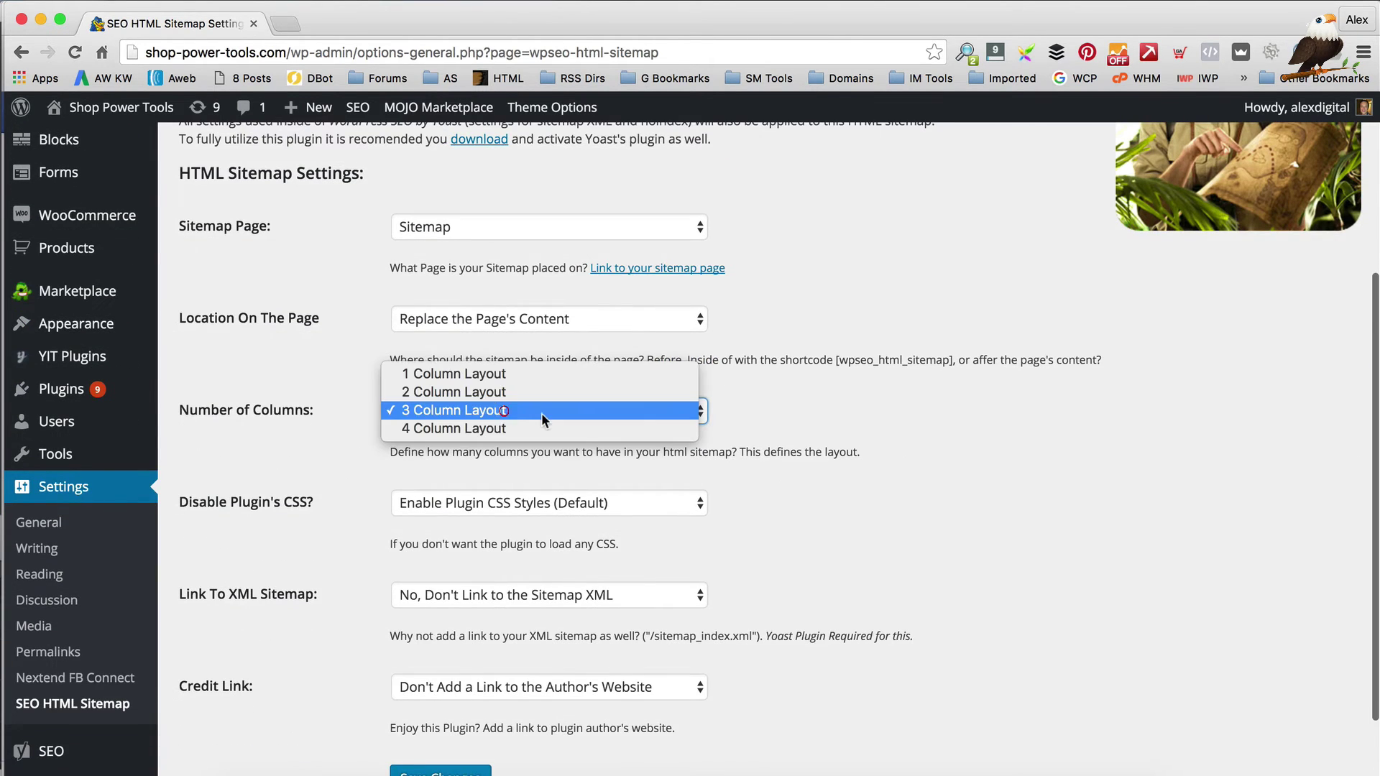
pyautogui.click(532, 374)
pyautogui.scroll(-2, 812, 407)
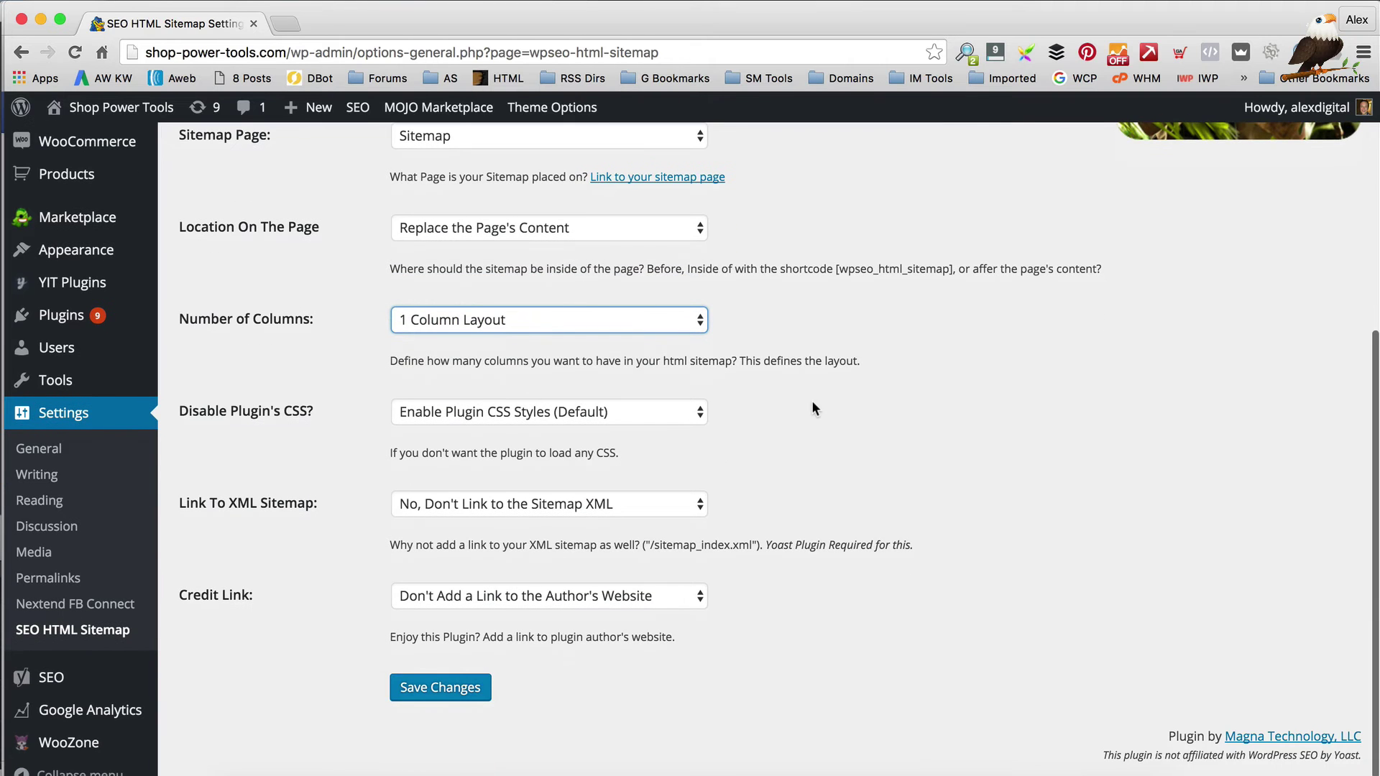
pyautogui.click(557, 505)
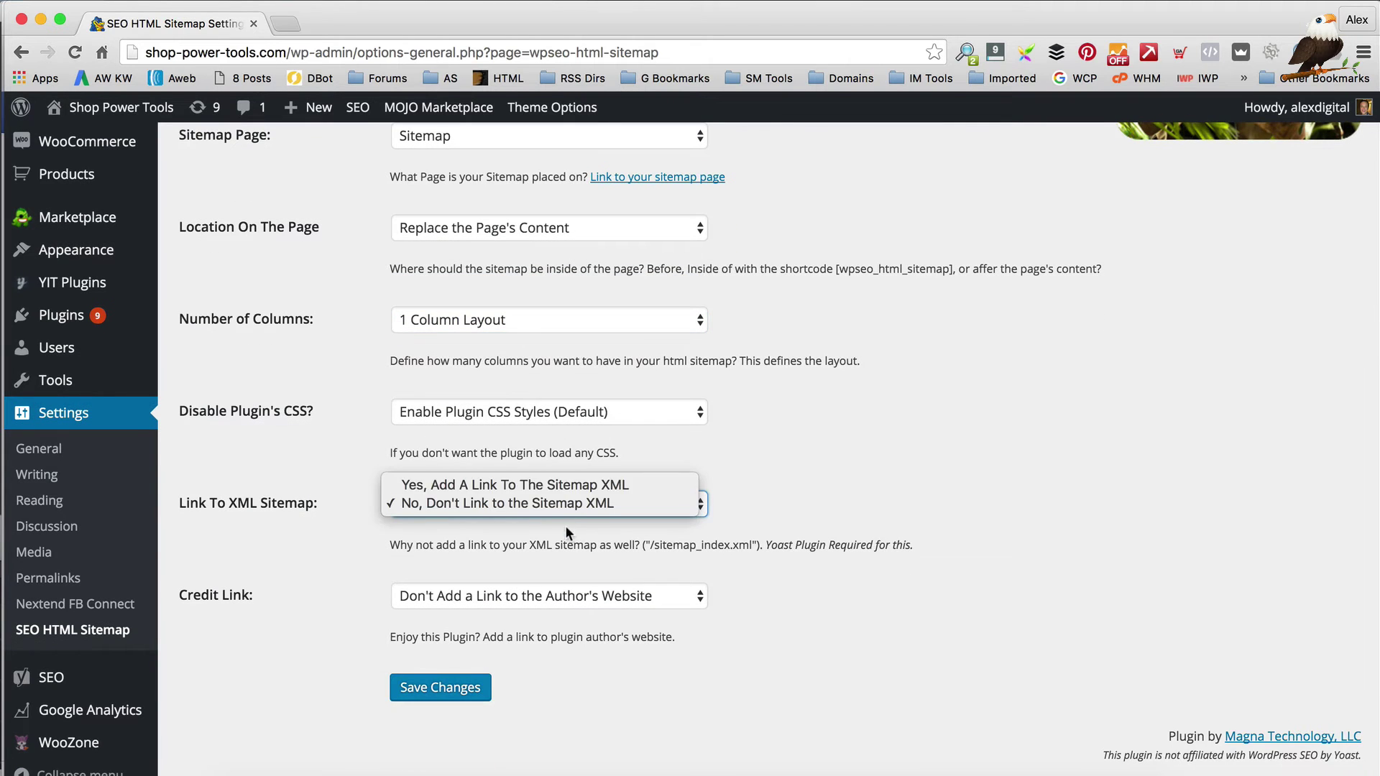
pyautogui.click(580, 487)
pyautogui.scroll(-1, 805, 379)
pyautogui.click(441, 655)
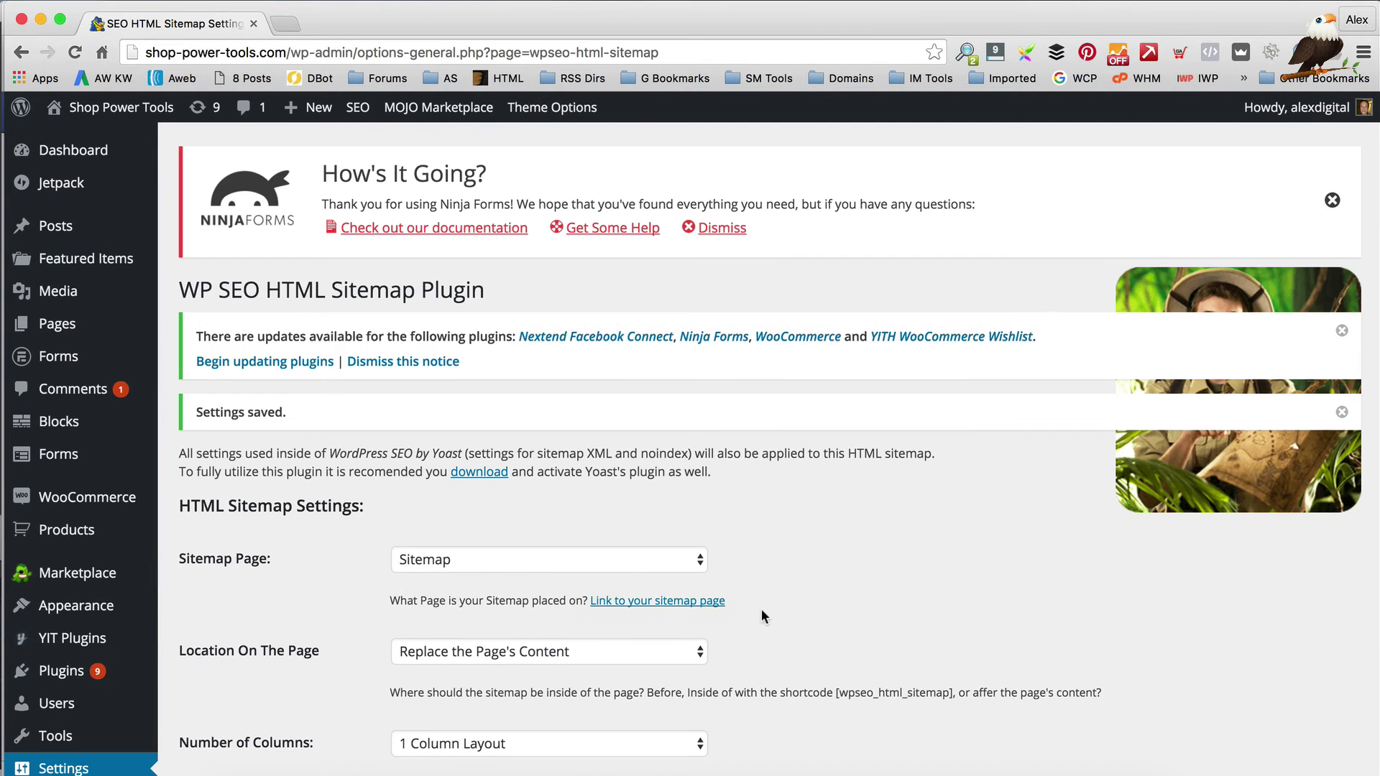
# - Visit the live Sitemap page and confirm the single-column list ending with a Sitemap XML link
pyautogui.moveTo(137, 108)
pyautogui.click(133, 142)
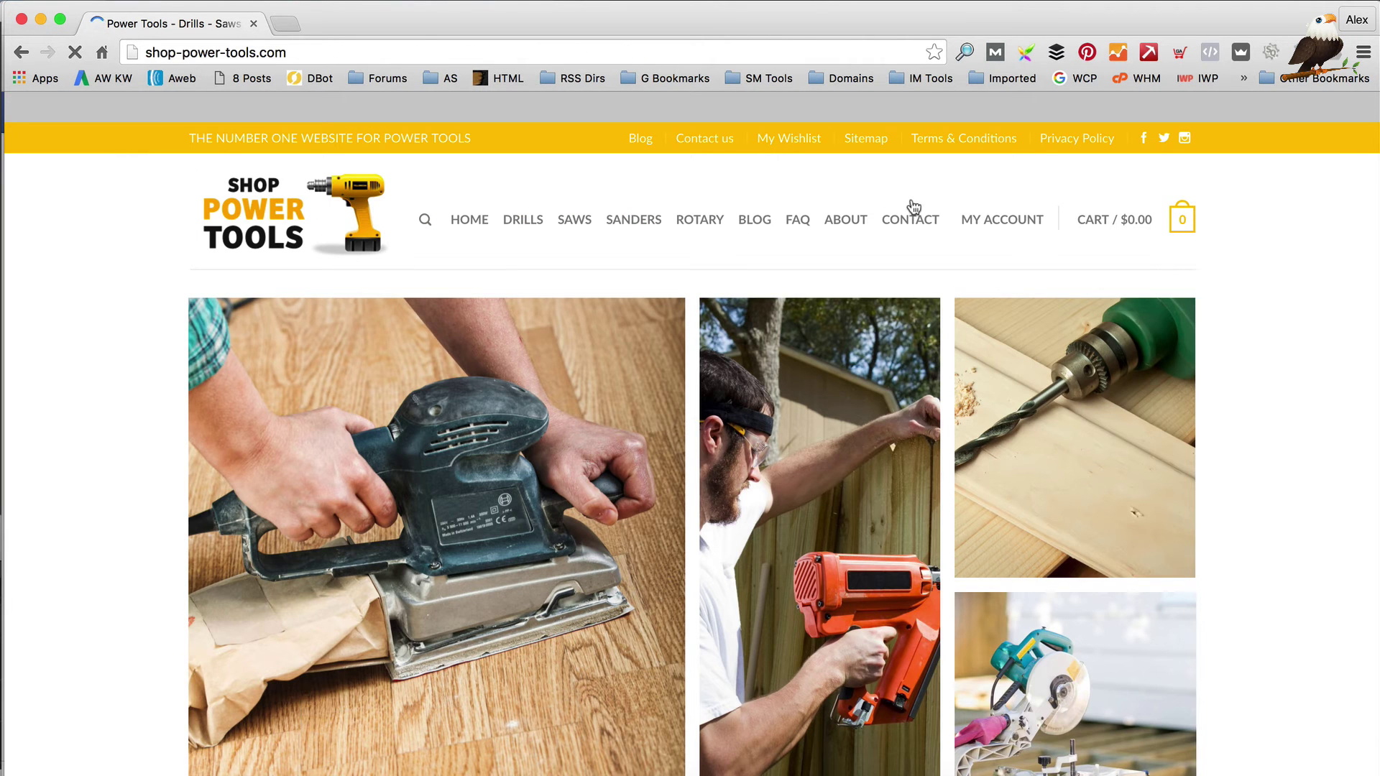
pyautogui.click(870, 141)
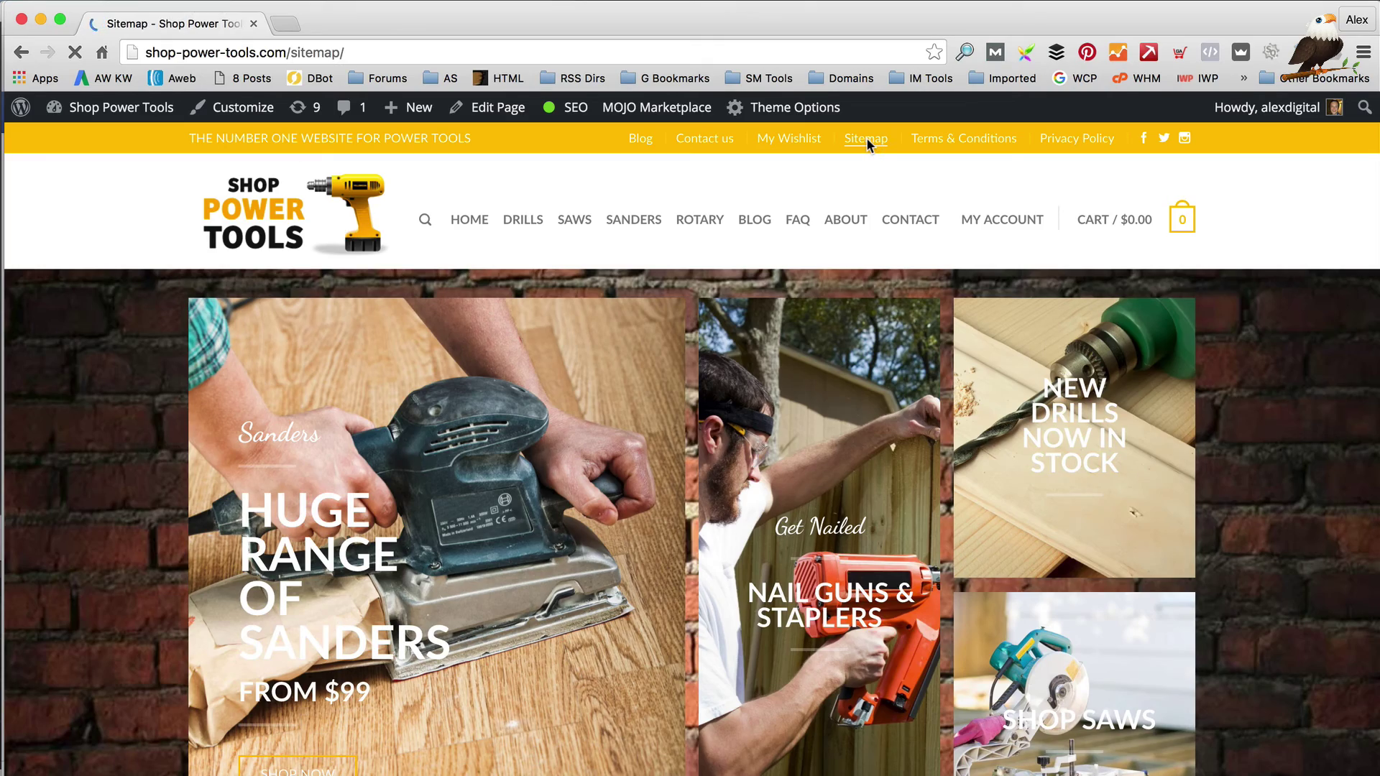
pyautogui.scroll(-4, 769, 336)
pyautogui.scroll(-15, 769, 336)
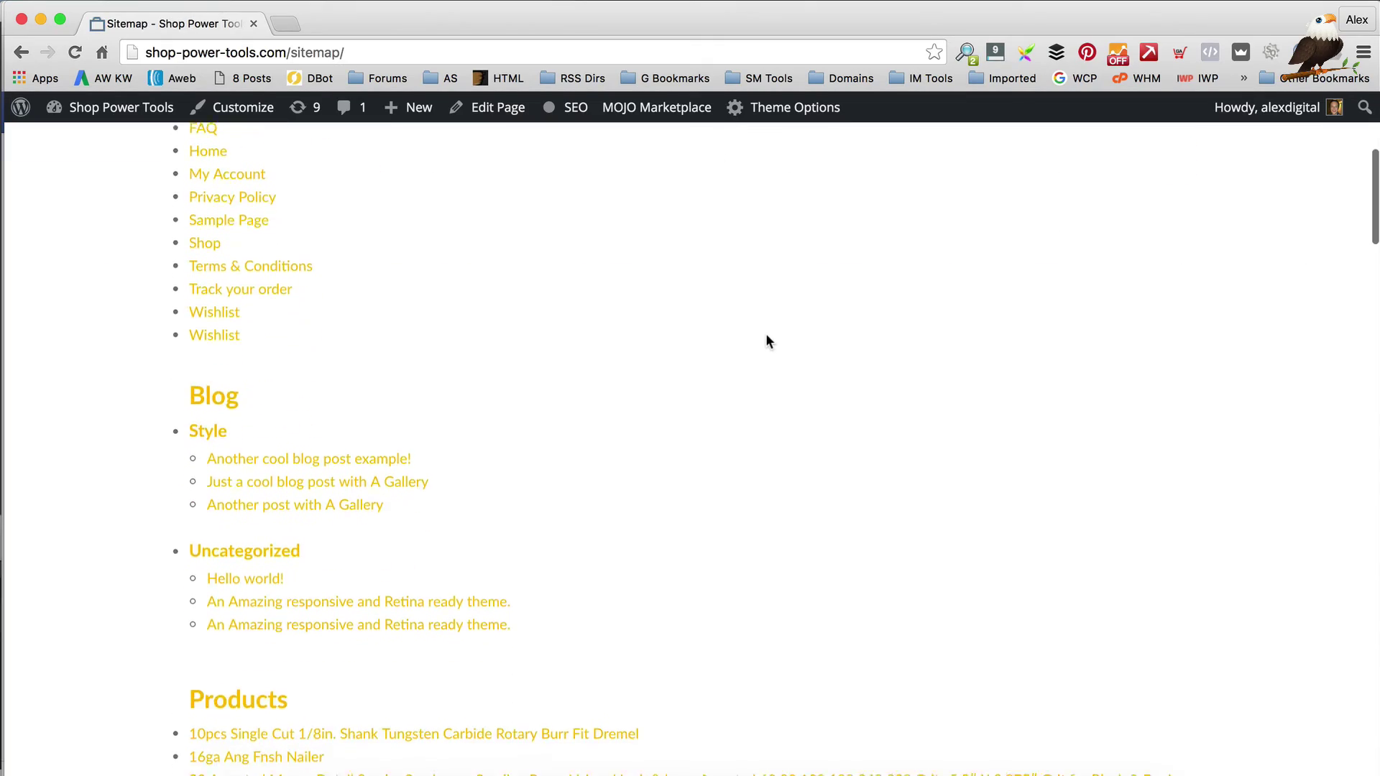
pyautogui.scroll(-20, 765, 334)
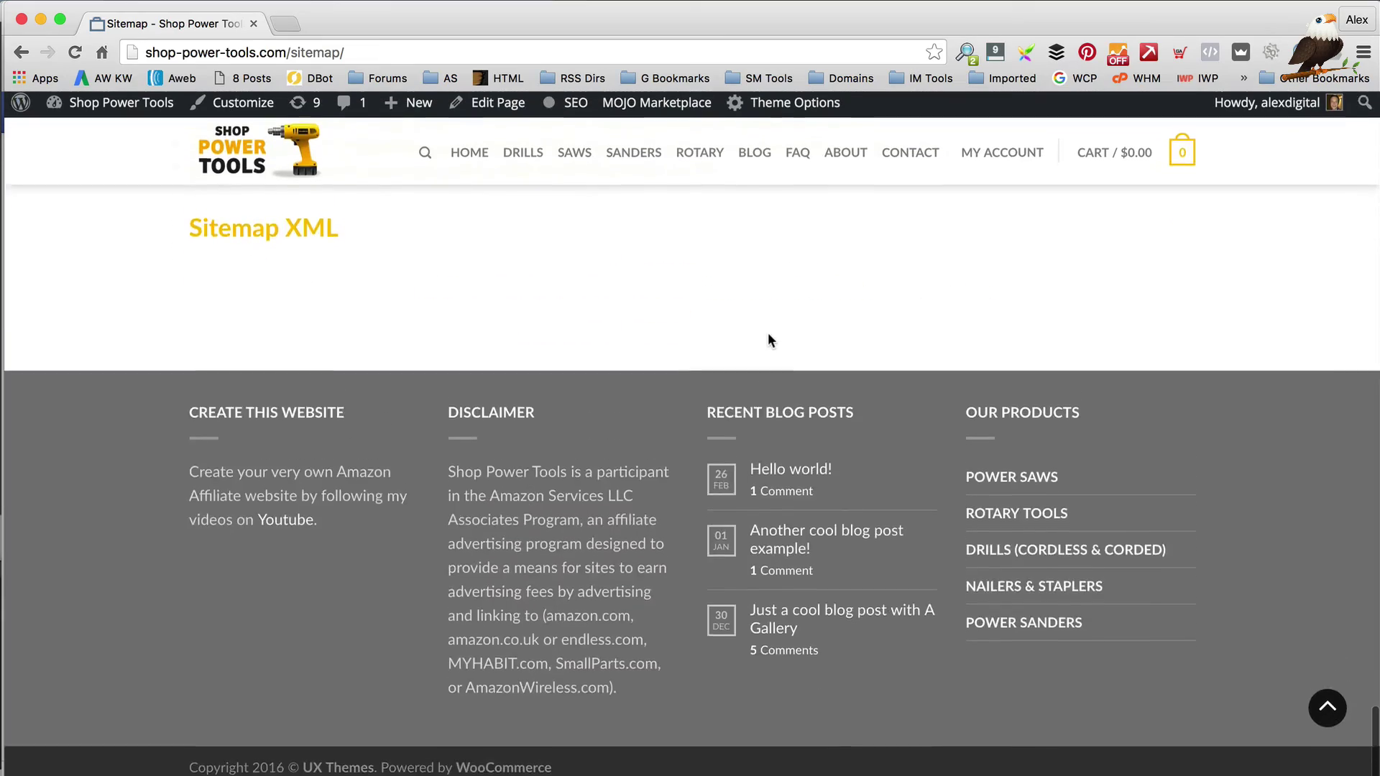
pyautogui.scroll(4, 767, 332)
pyautogui.scroll(20, 458, 607)
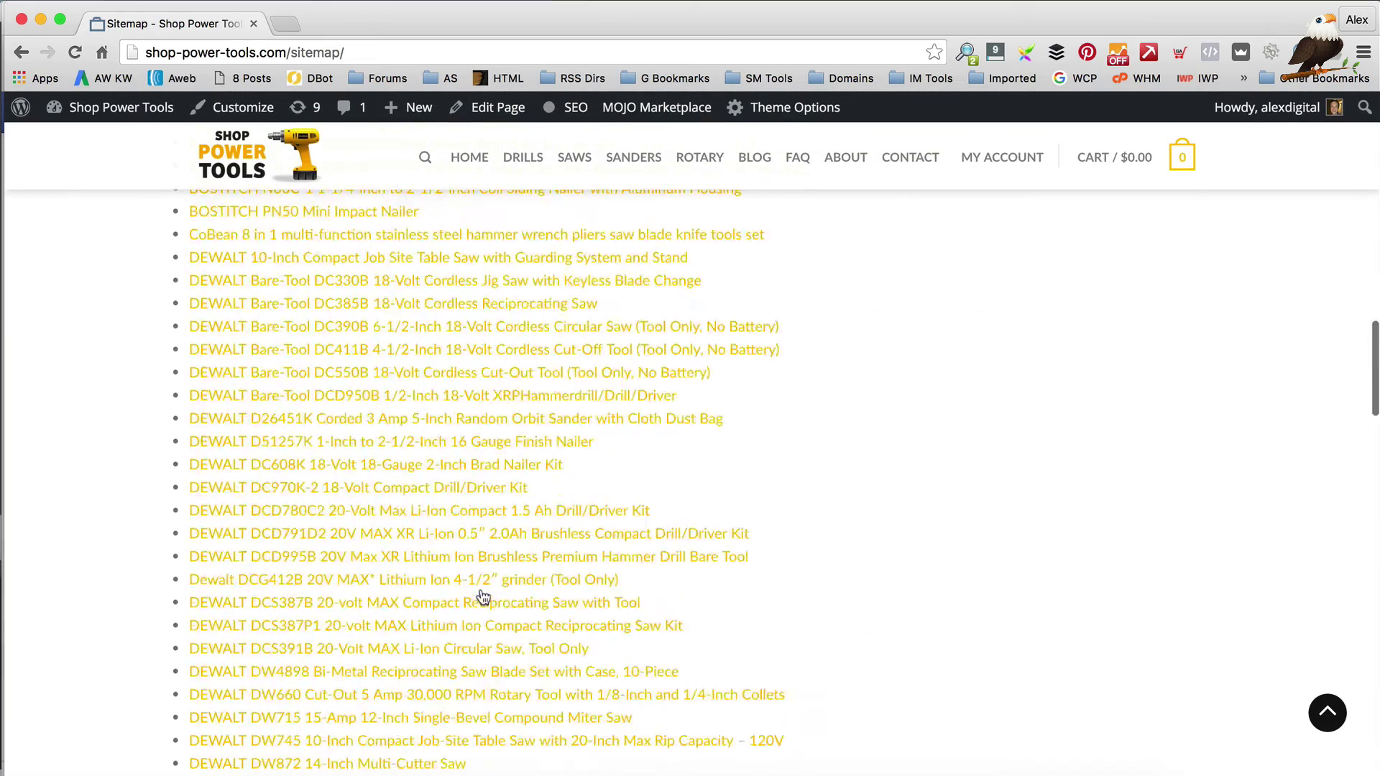